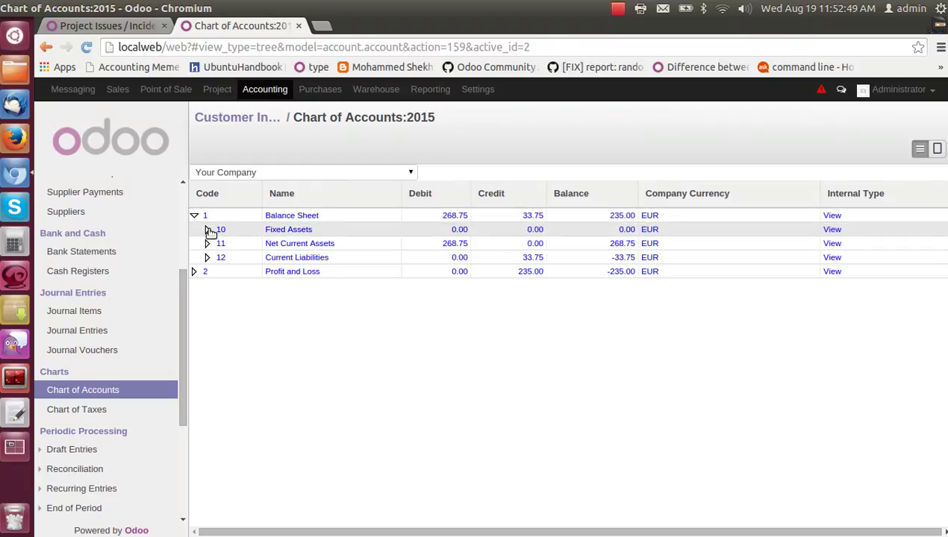
- Expand Net Current Assets, Current Assets, Profit and Loss, Revenue, Cost of Sales and Overheads to examine the account balances in the chart
{"action": "left_click", "coordinate": [208, 244]}
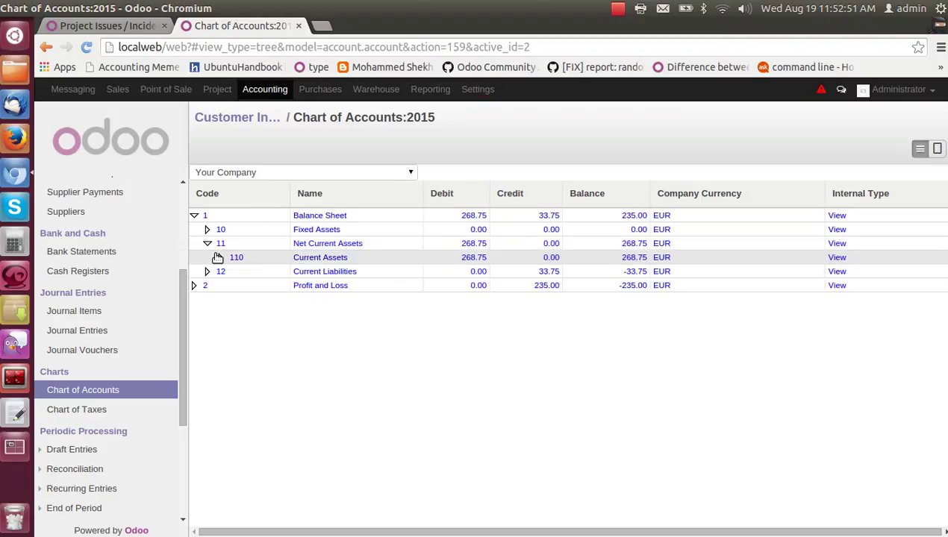
{"action": "left_click", "coordinate": [222, 258]}
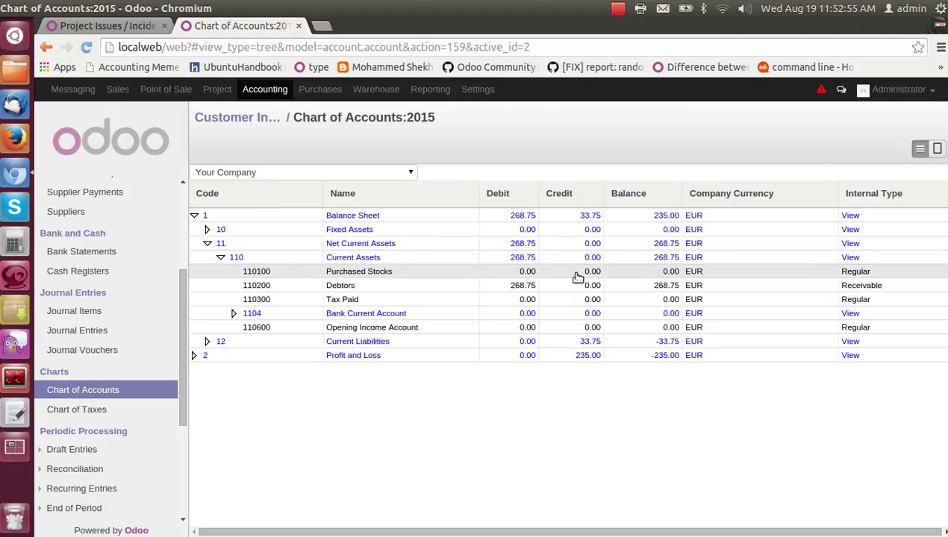
{"action": "left_click", "coordinate": [195, 356]}
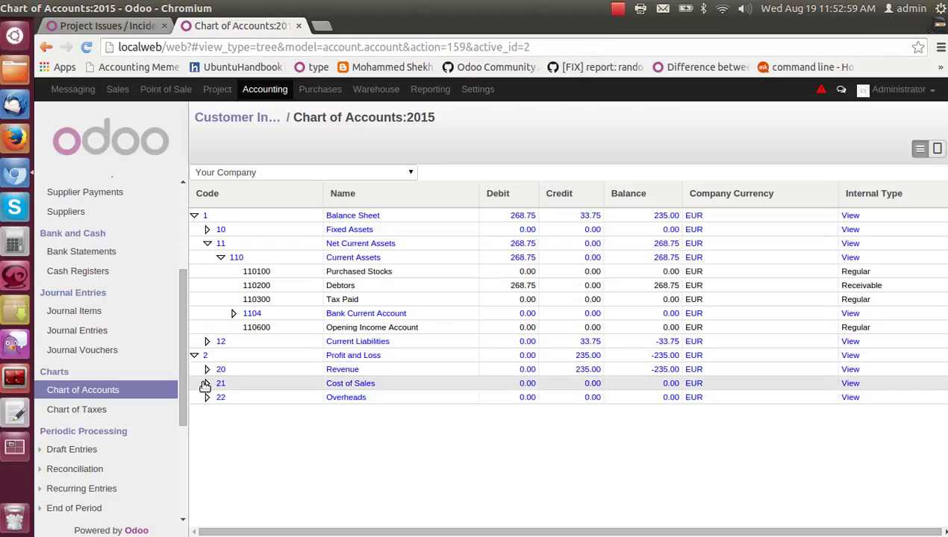
{"action": "left_click", "coordinate": [208, 370]}
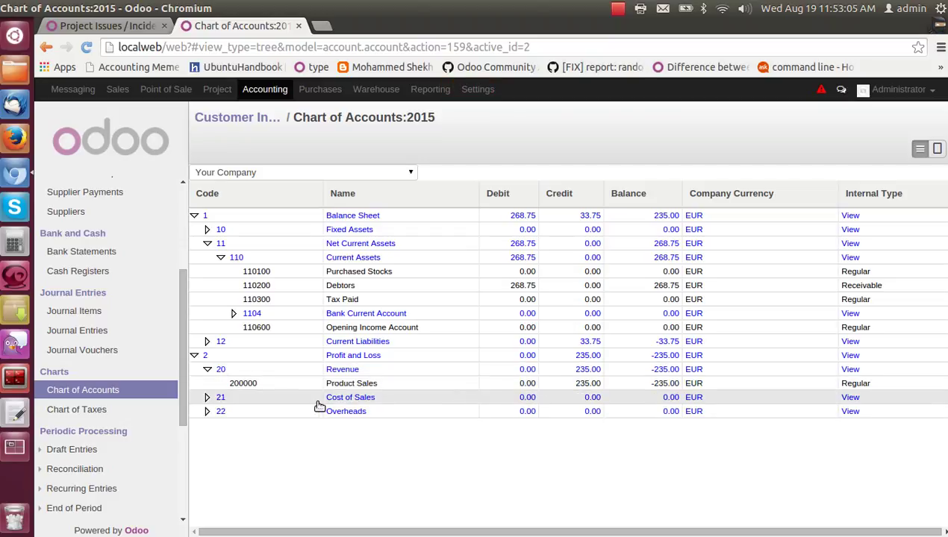
{"action": "left_click", "coordinate": [207, 399]}
{"action": "left_click", "coordinate": [208, 425]}
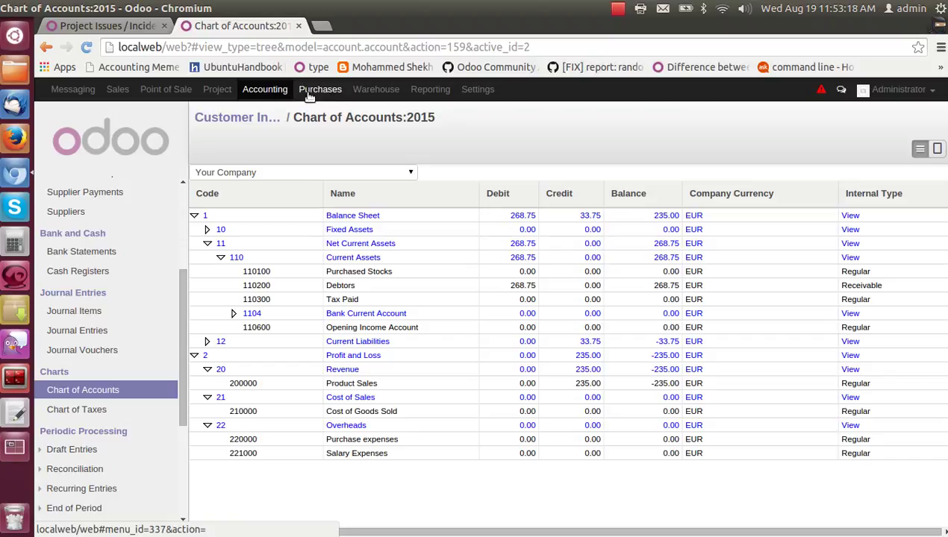
- Open Product xx in the warehouse product list and set its cost price to 100
{"action": "left_click", "coordinate": [372, 91]}
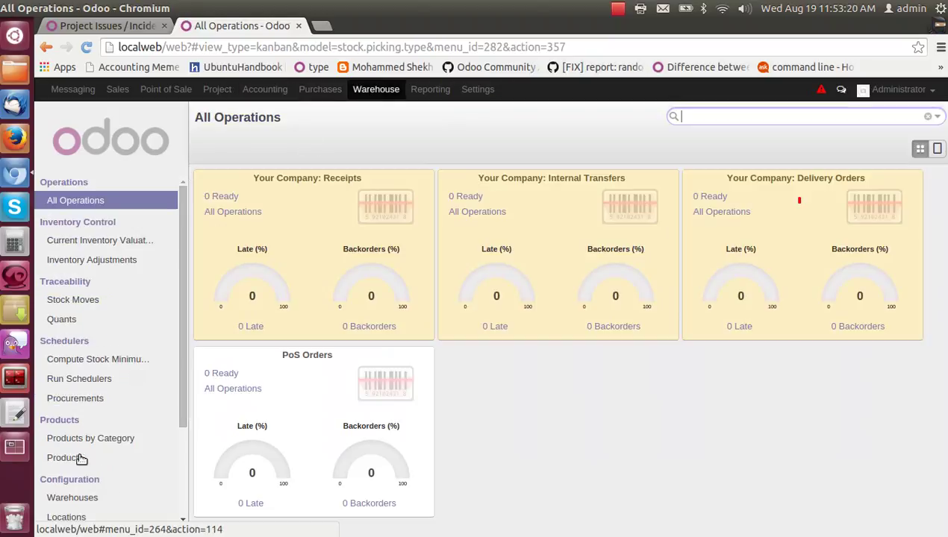
{"action": "left_click", "coordinate": [76, 458]}
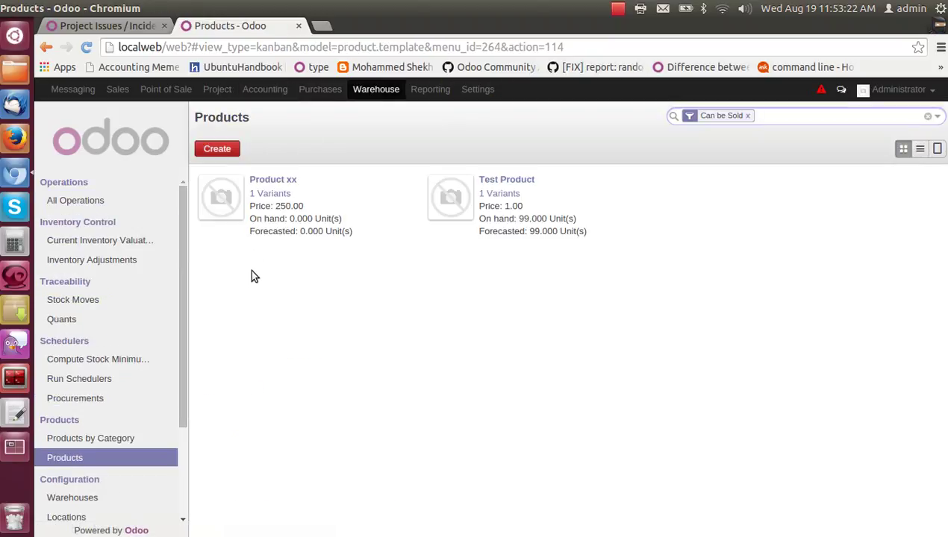
{"action": "left_click", "coordinate": [270, 181]}
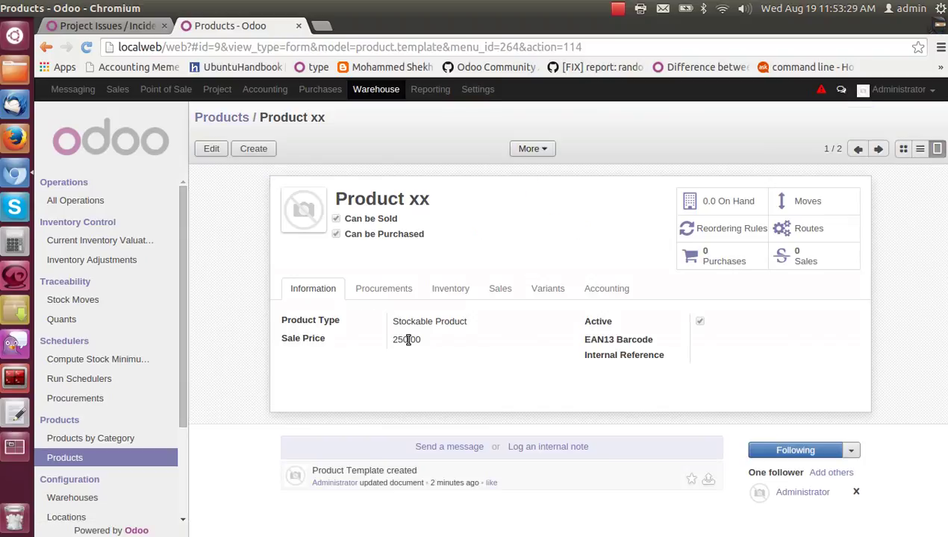
{"action": "left_click", "coordinate": [380, 288]}
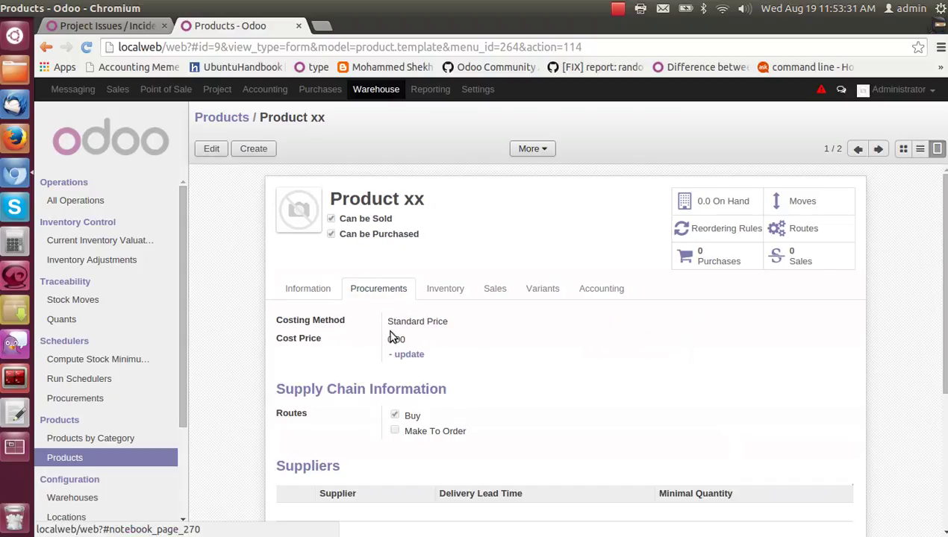
{"action": "left_click", "coordinate": [212, 148]}
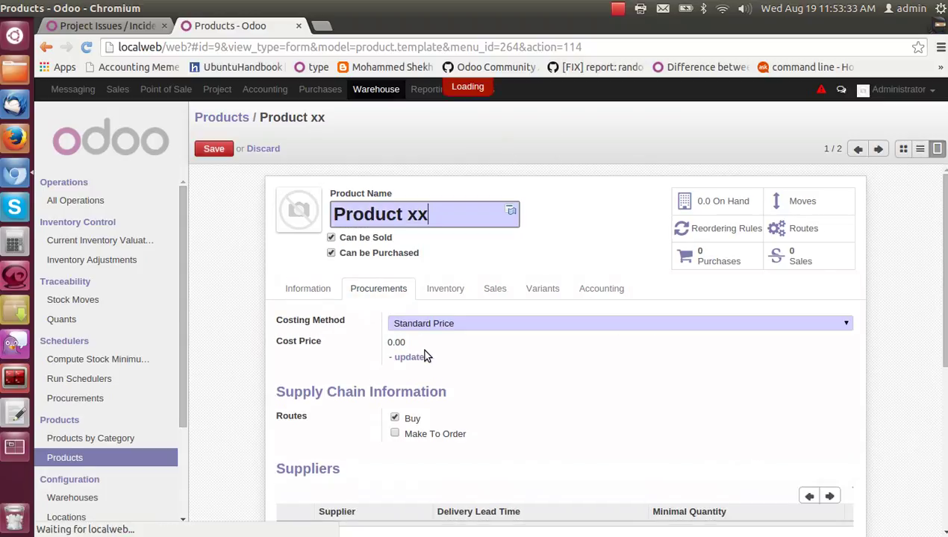
{"action": "left_click", "coordinate": [213, 148]}
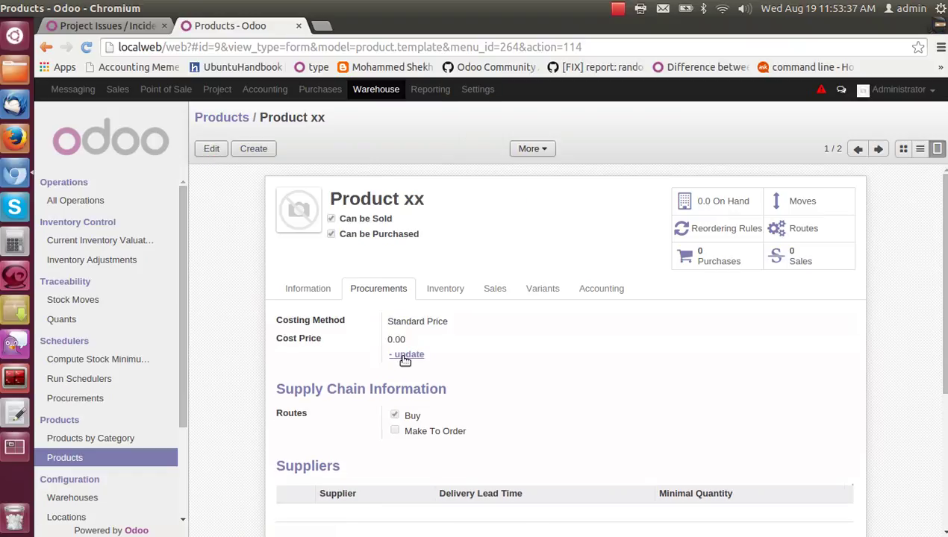
{"action": "left_click", "coordinate": [403, 355]}
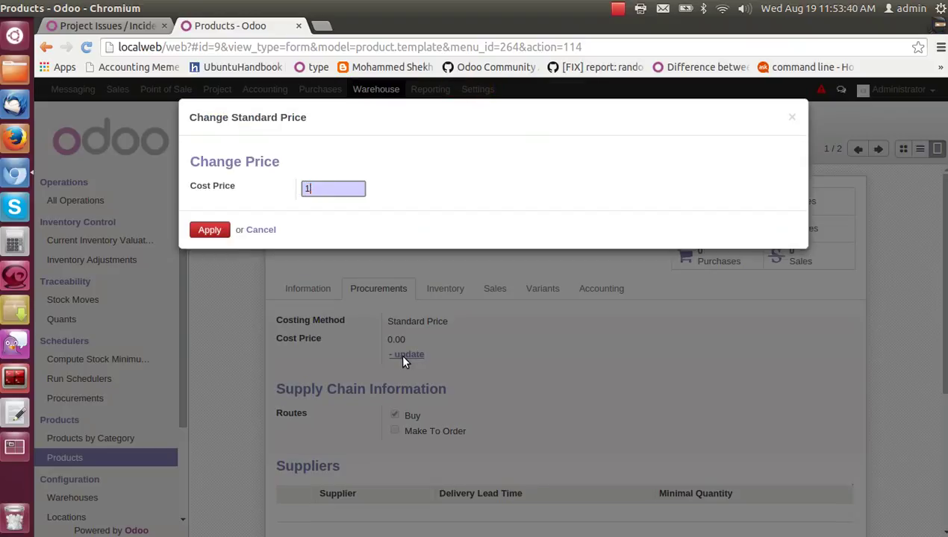
{"action": "type", "text": "100"}
{"action": "left_click", "coordinate": [206, 230]}
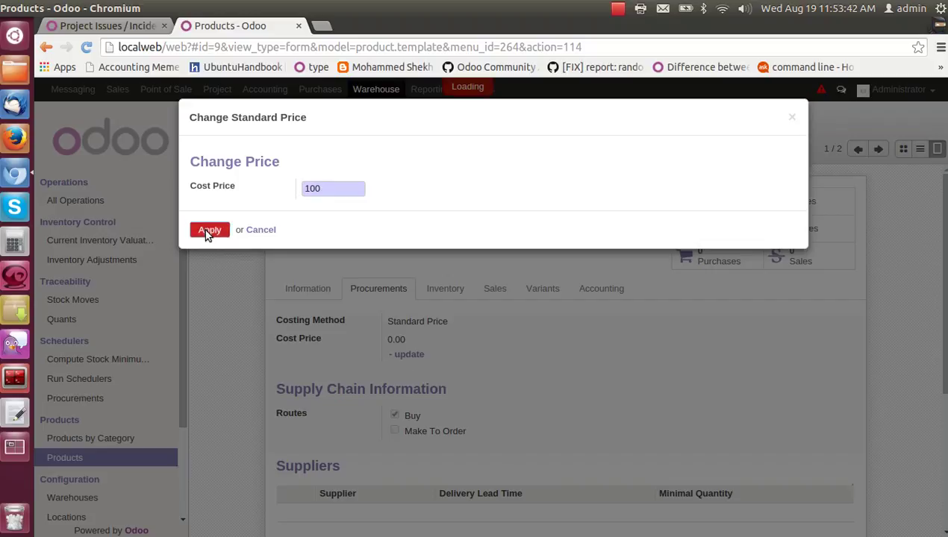
- Review Product xx's inventory, sales, variant and accounting settings, including its inventory valuation method
{"action": "left_click", "coordinate": [433, 294]}
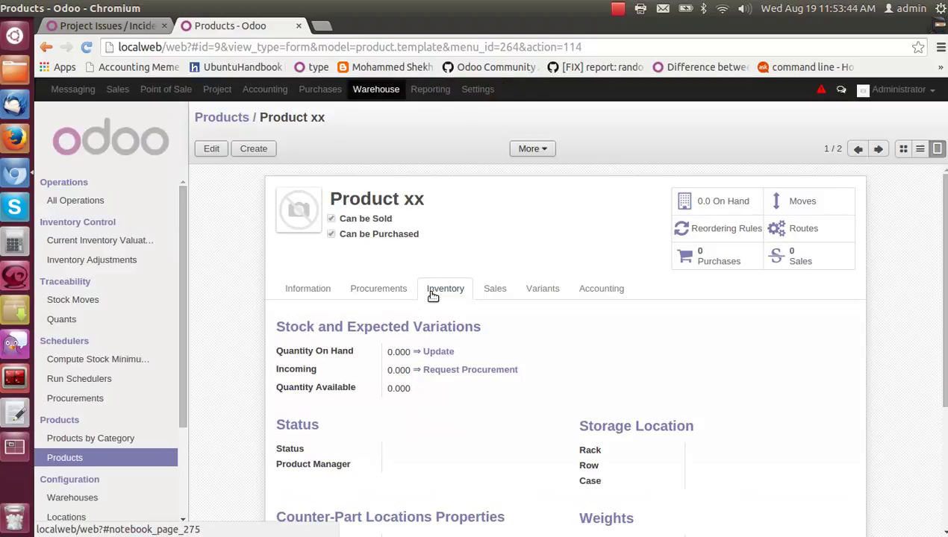
{"action": "left_click", "coordinate": [496, 292]}
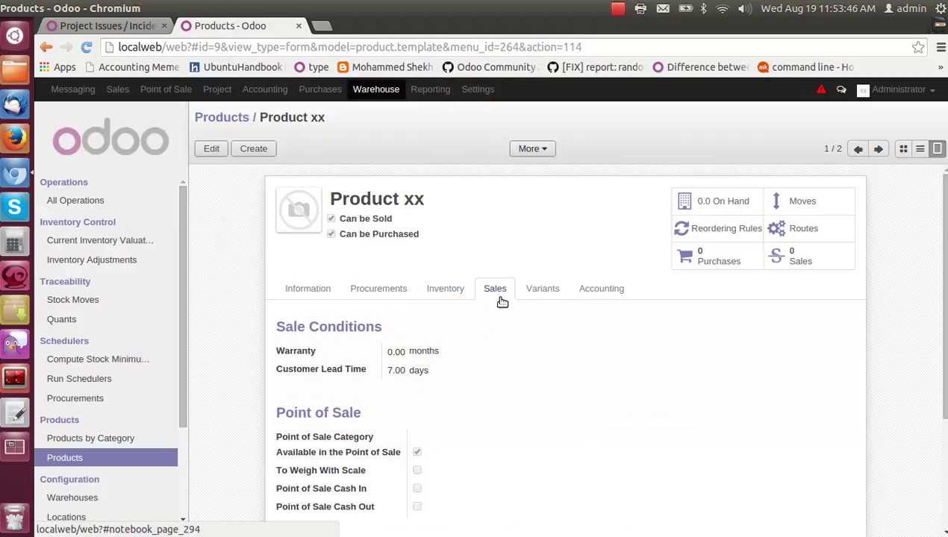
{"action": "left_click", "coordinate": [544, 296]}
{"action": "left_click", "coordinate": [588, 296]}
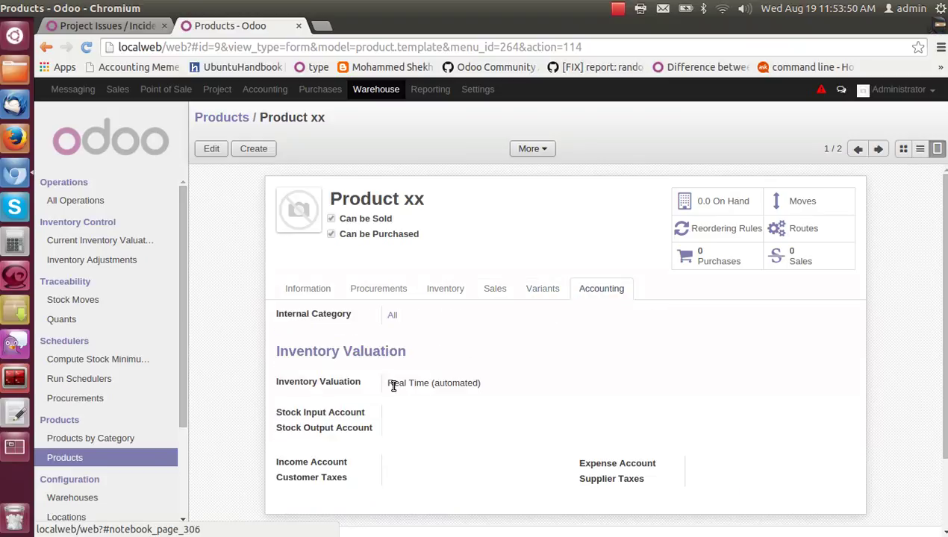
{"action": "left_click_drag", "start_coordinate": [393, 386], "coordinate": [423, 384]}
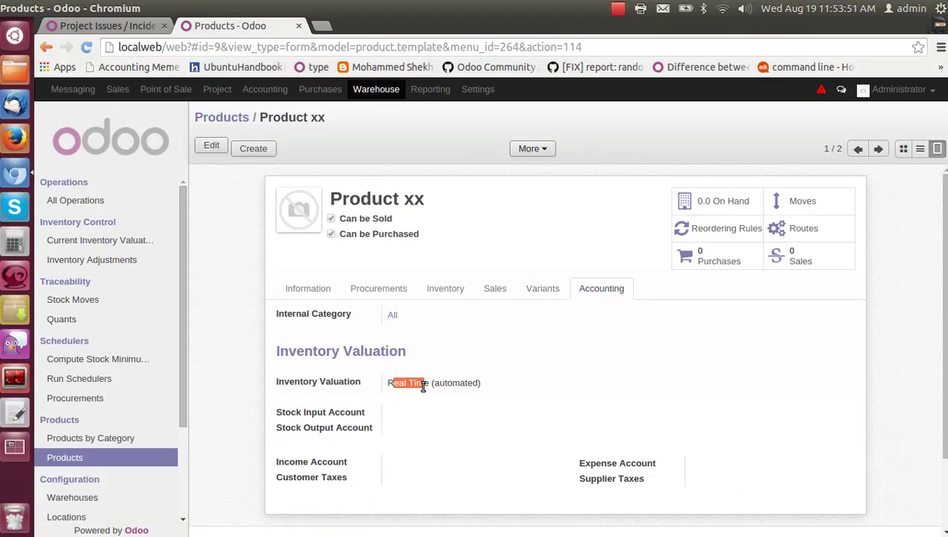
- Open Product xx's internal category and examine its stock valuation, stock output and stock input accounts, saving the category form at the end
{"action": "left_click", "coordinate": [394, 318]}
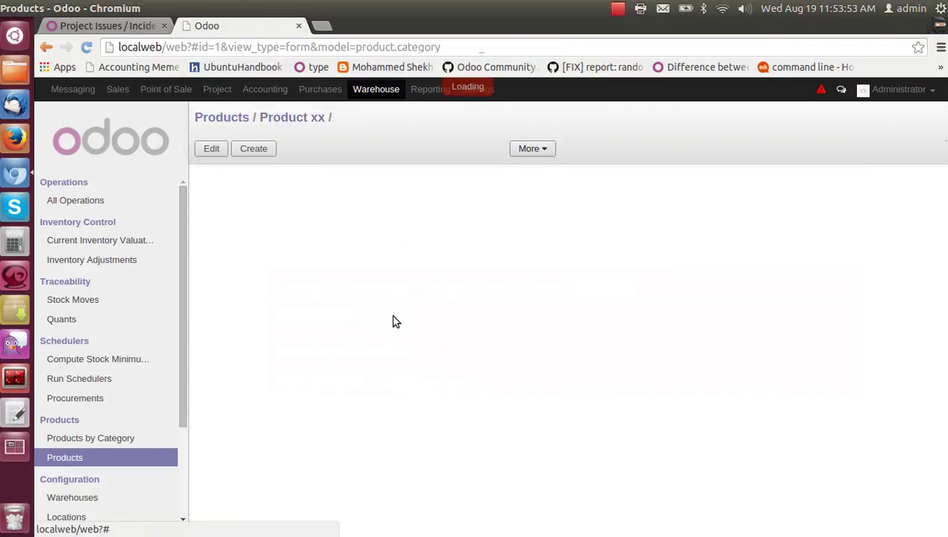
{"action": "left_click", "coordinate": [212, 150]}
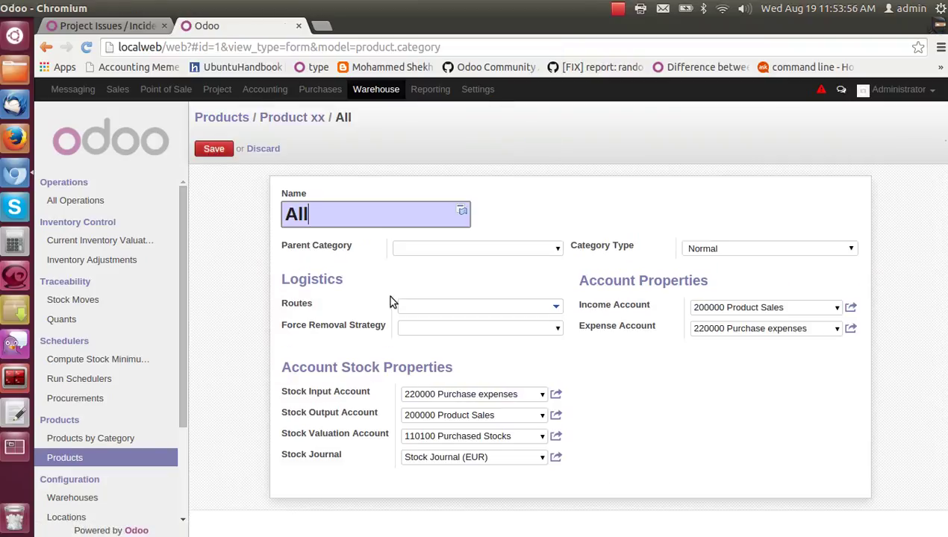
{"action": "left_click", "coordinate": [555, 436]}
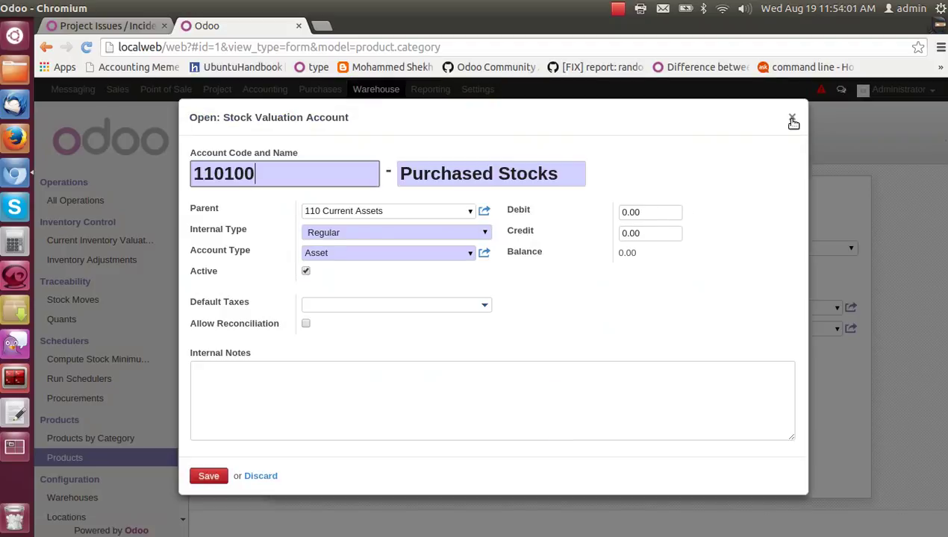
{"action": "left_click", "coordinate": [792, 119]}
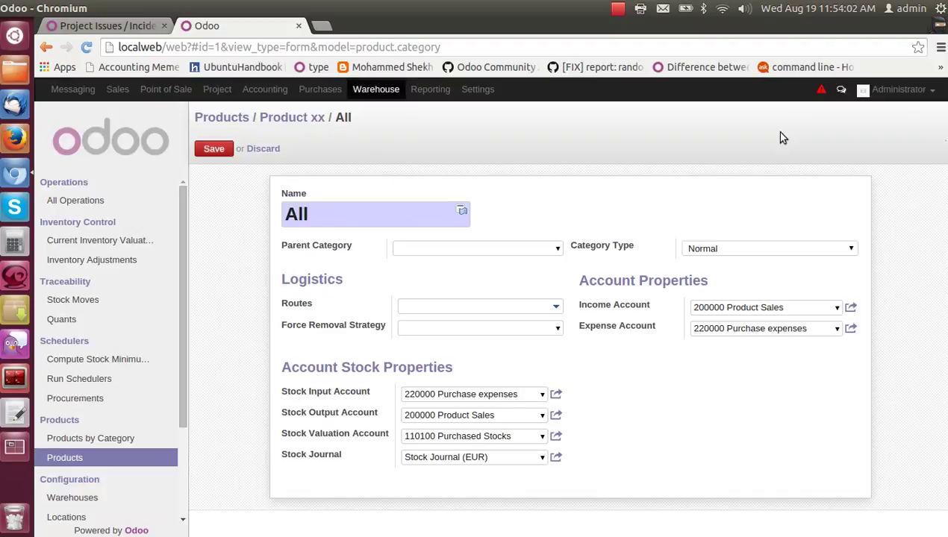
{"action": "left_click", "coordinate": [556, 415]}
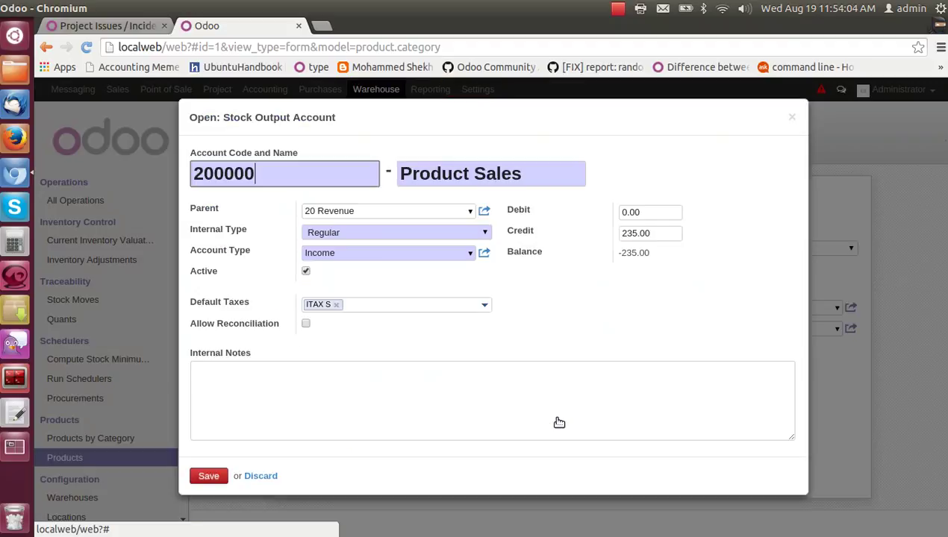
{"action": "left_click", "coordinate": [793, 118]}
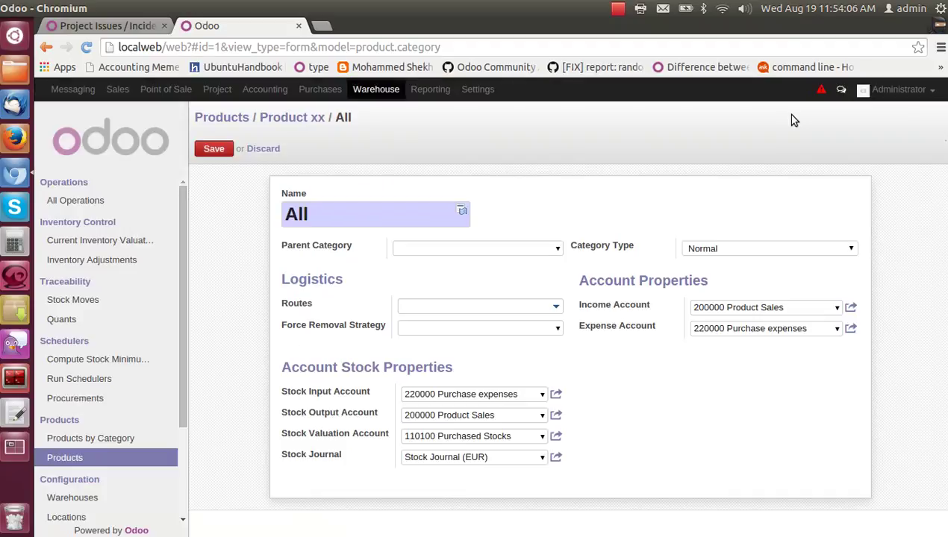
{"action": "left_click", "coordinate": [558, 396]}
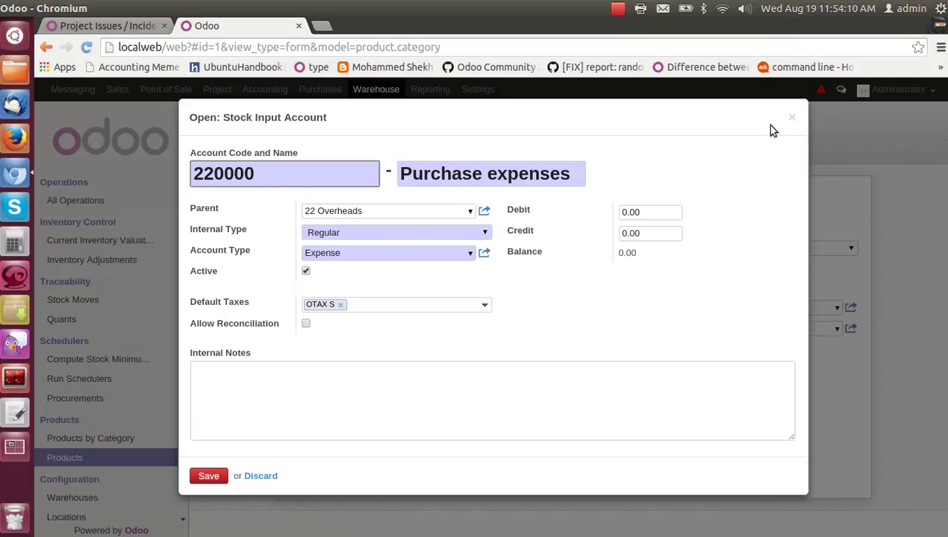
{"action": "left_click", "coordinate": [793, 119]}
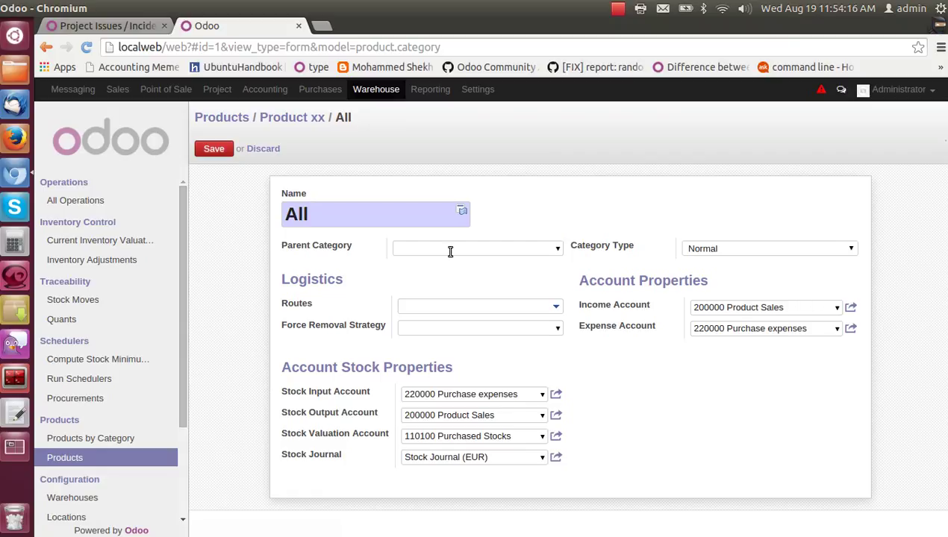
{"action": "left_click", "coordinate": [216, 148]}
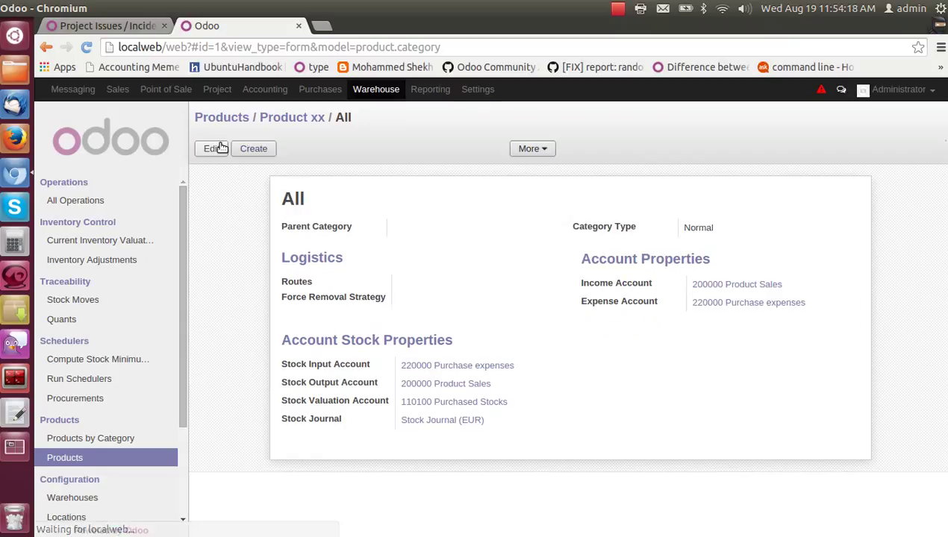
- Create a new purchase request for quotation with Supplier 1 as the supplier
{"action": "left_click", "coordinate": [320, 91]}
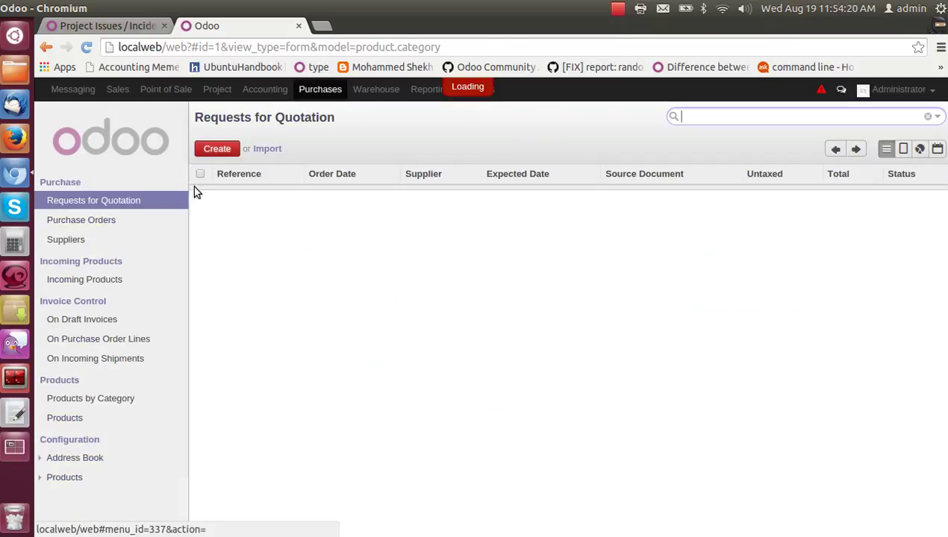
{"action": "left_click", "coordinate": [212, 148]}
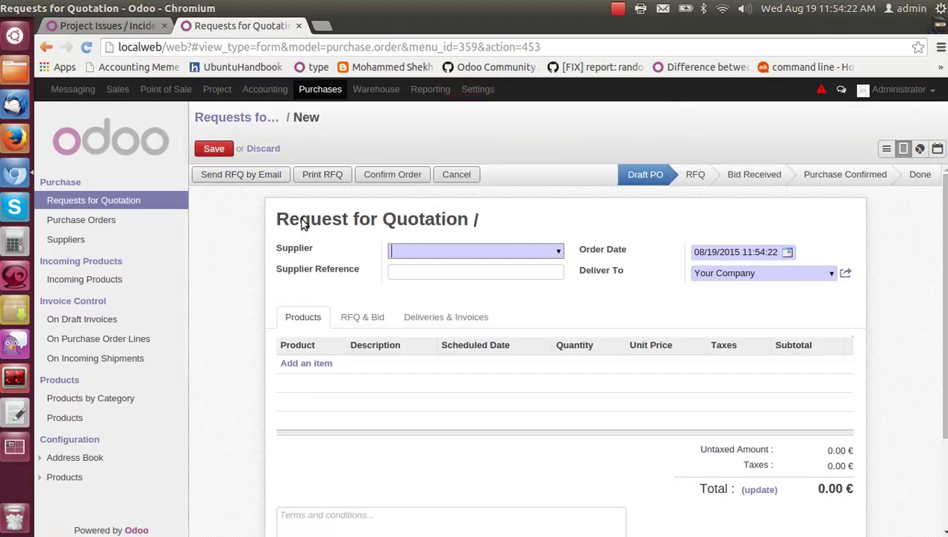
{"action": "key", "text": "Return"}
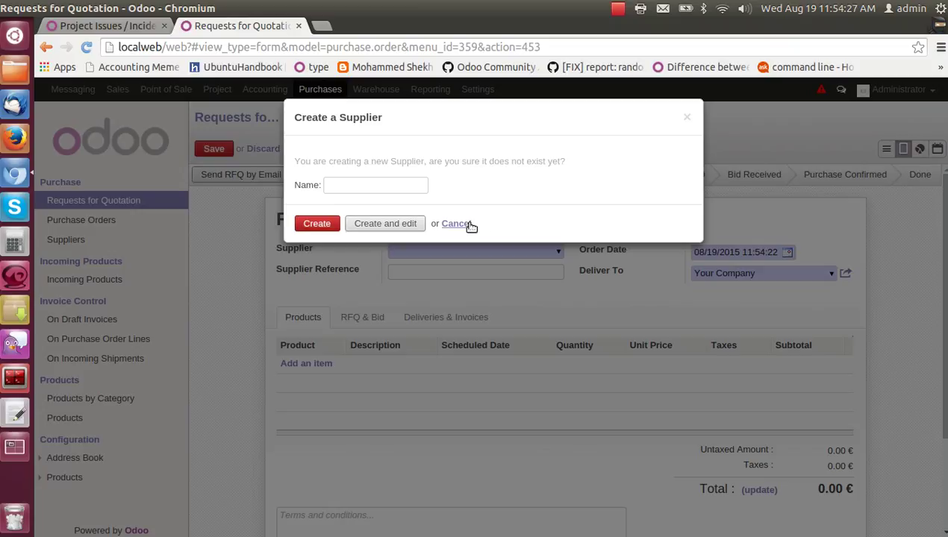
{"action": "left_click", "coordinate": [467, 224]}
{"action": "left_click", "coordinate": [453, 254]}
{"action": "type", "text": "Su"}
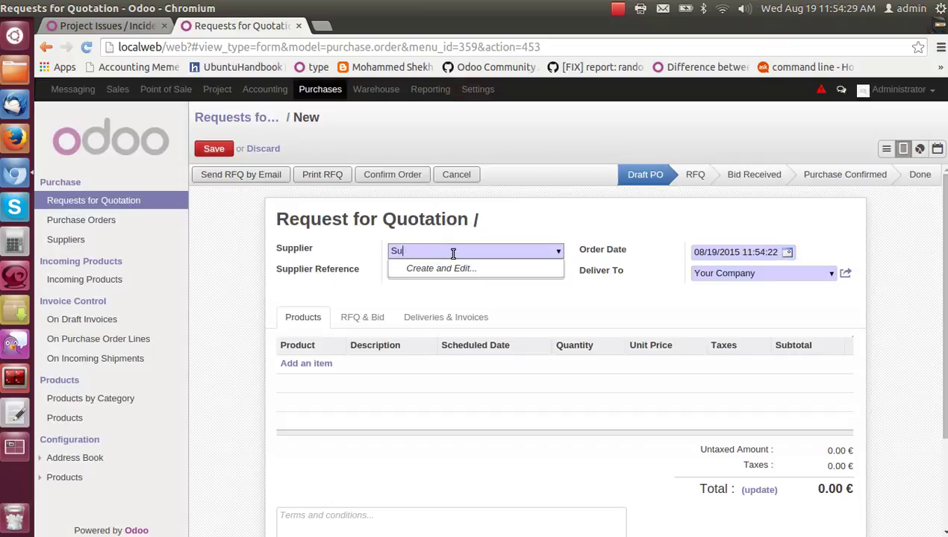
{"action": "type", "text": "pplier 1"}
{"action": "key", "text": "Return"}
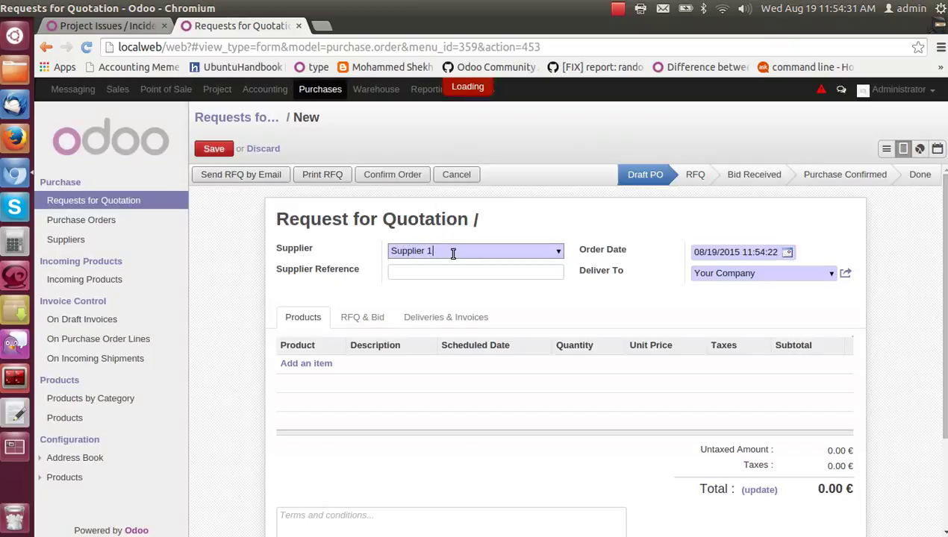
- Add an order line for one unit of Product xx at a unit price of 100.00
{"action": "left_click", "coordinate": [319, 365]}
{"action": "left_click", "coordinate": [320, 364]}
{"action": "key", "text": "Down"}
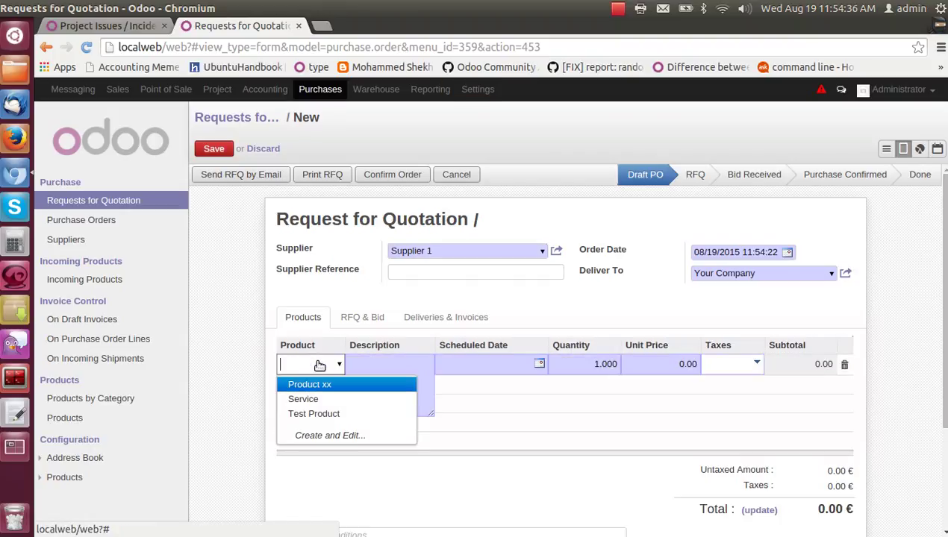
{"action": "key", "text": "Return"}
{"action": "key", "text": "Tab"}
{"action": "key", "text": "Tab"}
{"action": "key", "text": "Tab"}
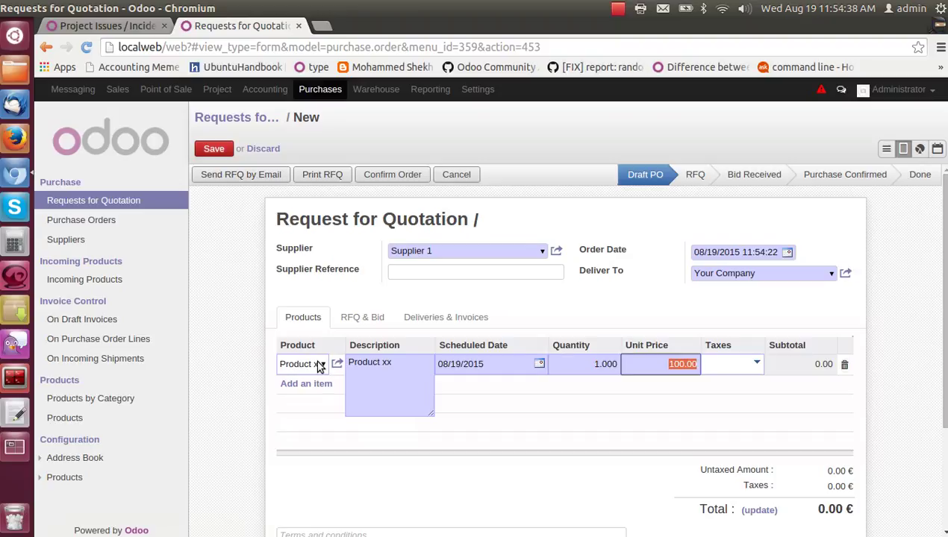
- Confirm the purchase order and open its incoming product shipment
{"action": "left_click", "coordinate": [385, 179]}
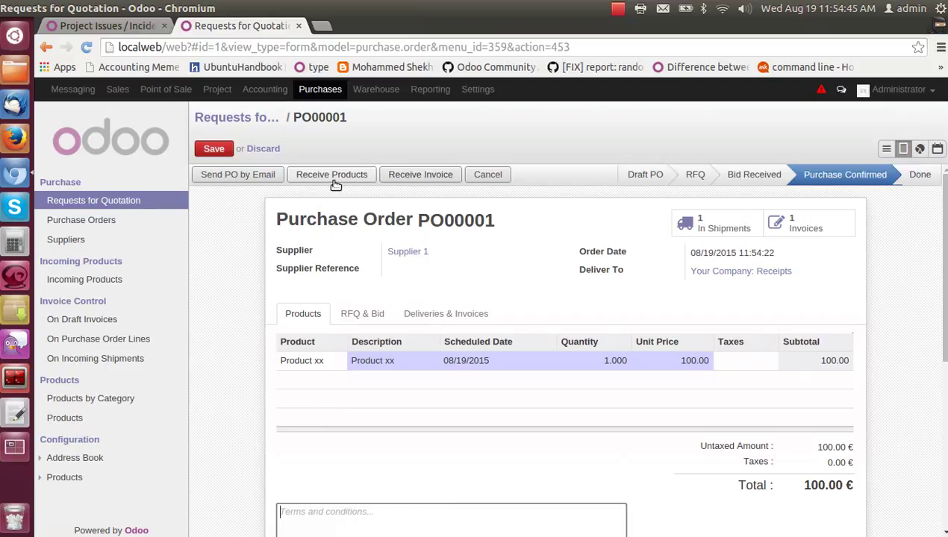
{"action": "left_click", "coordinate": [333, 176]}
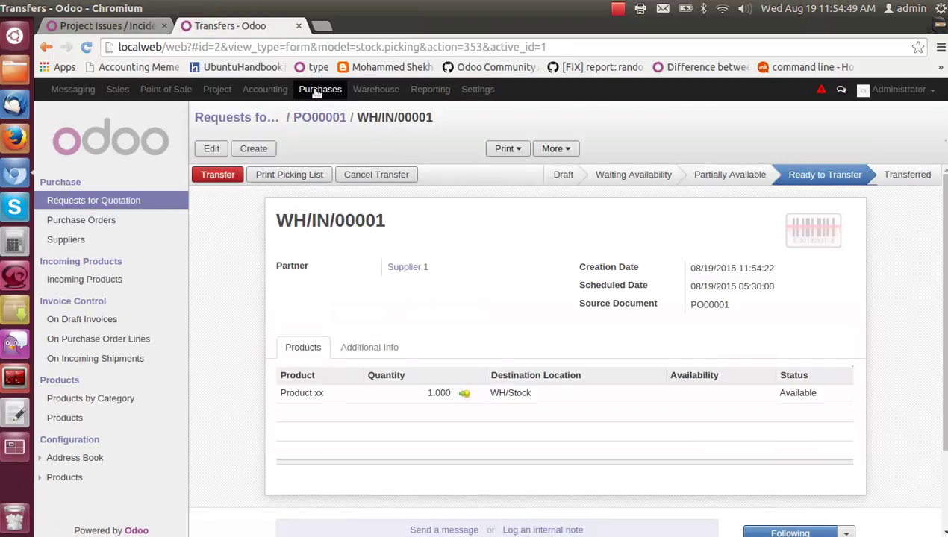
- Open Accounting in a separate browser tab and transfer the incoming shipment of one Product xx into WH/Stock
{"action": "right_click", "coordinate": [264, 93]}
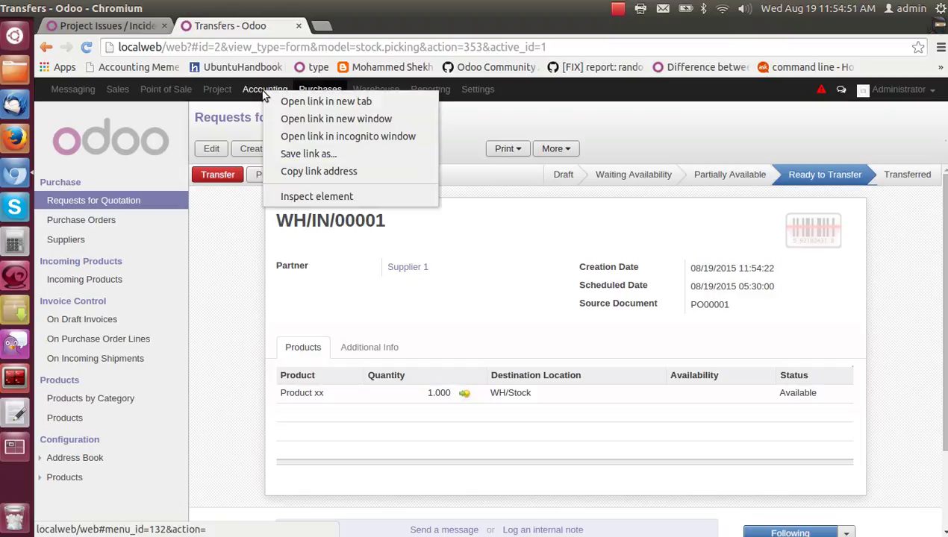
{"action": "left_click", "coordinate": [270, 97]}
{"action": "left_click", "coordinate": [233, 174]}
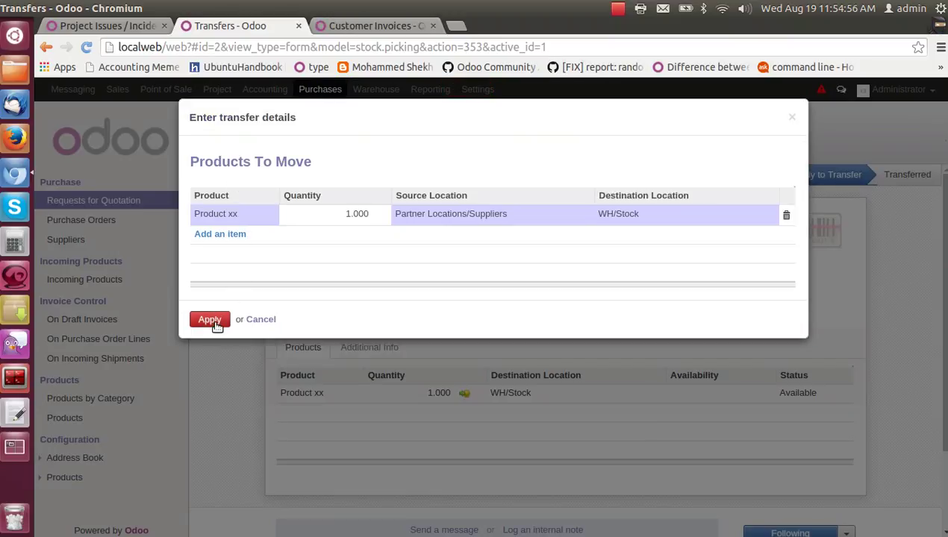
{"action": "left_click", "coordinate": [215, 322]}
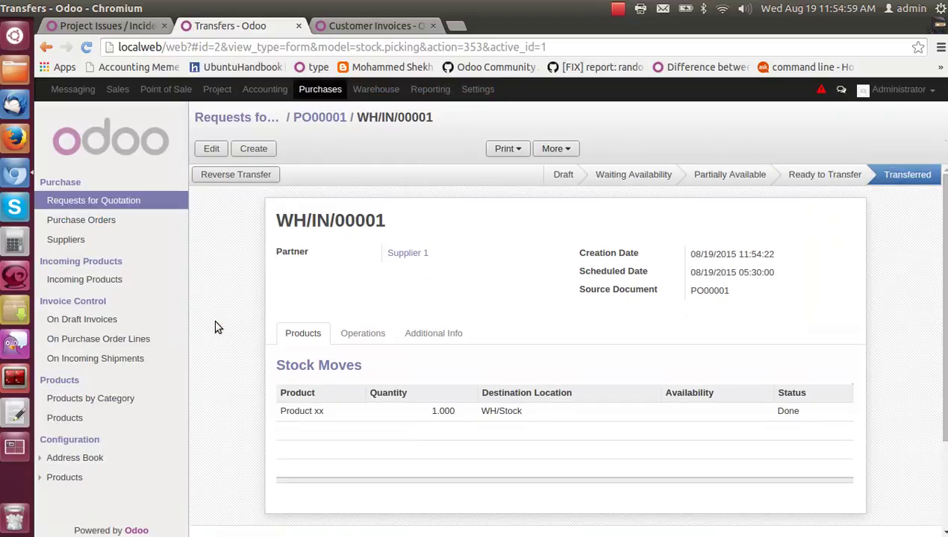
- Open the stock journal entry for WH/IN/00001 in Accounting, review its journal items and post it
{"action": "left_click", "coordinate": [382, 30]}
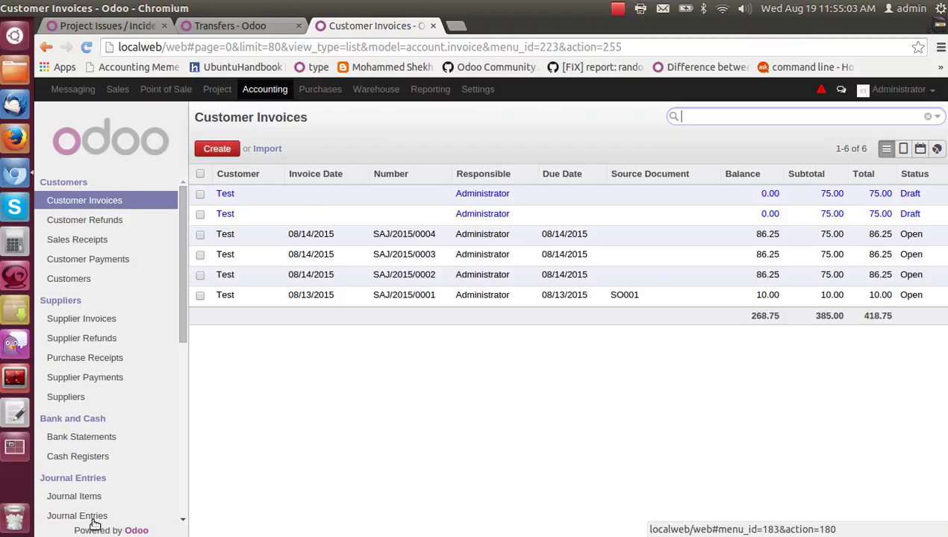
{"action": "left_click", "coordinate": [71, 516]}
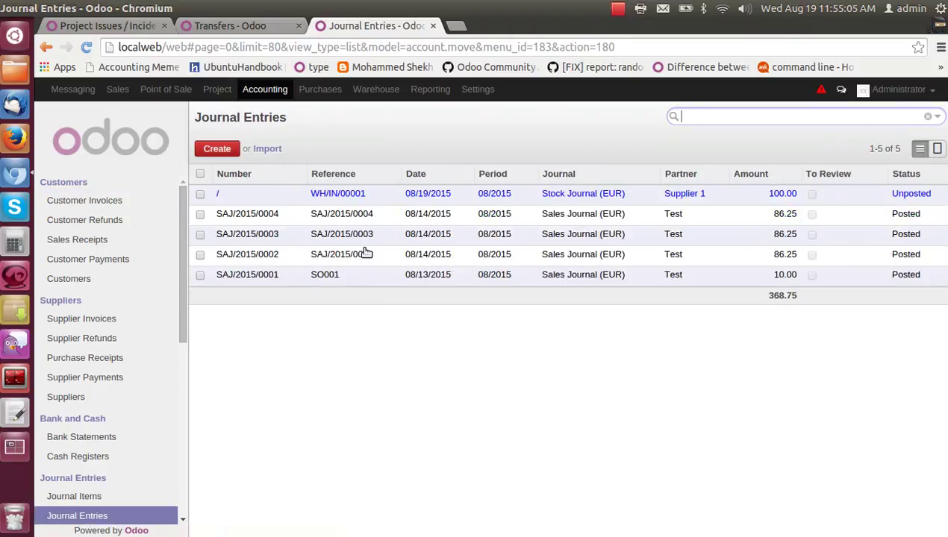
{"action": "left_click", "coordinate": [387, 198]}
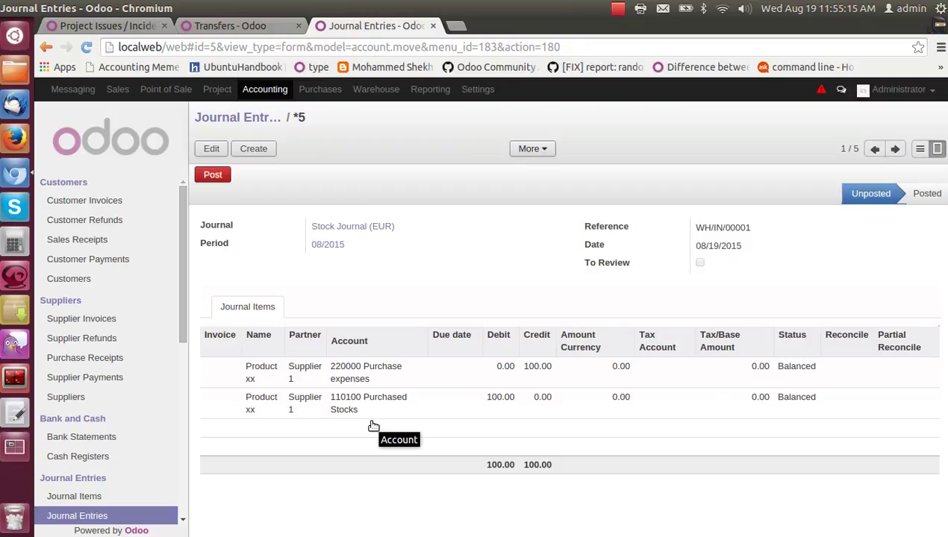
{"action": "left_click", "coordinate": [217, 177]}
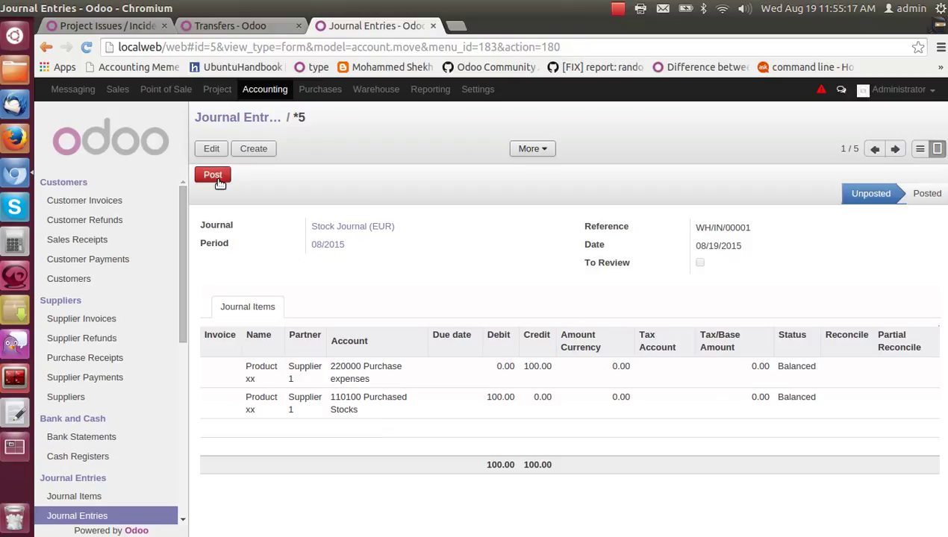
- Go back to purchase order PO00001, receive its supplier invoice, check the line's expense account and validate the invoice
{"action": "left_click", "coordinate": [238, 27]}
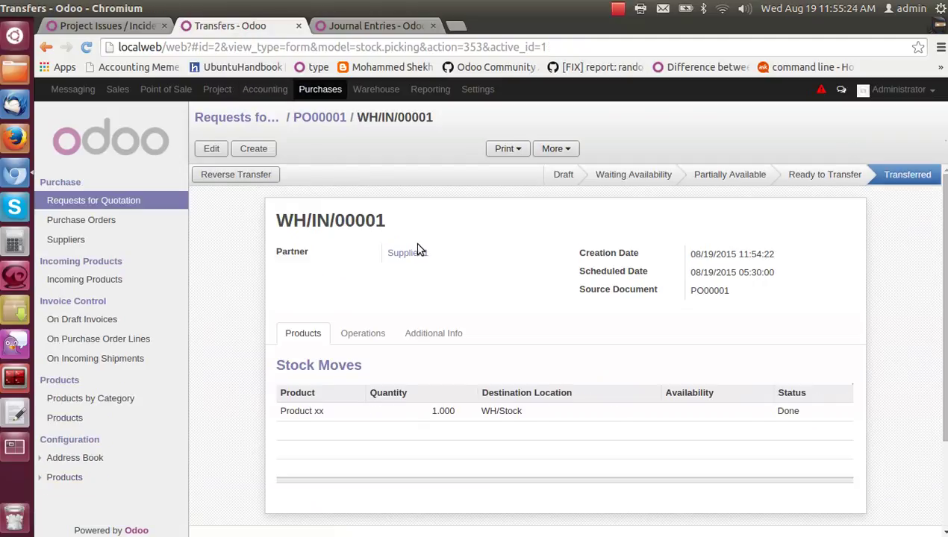
{"action": "left_click", "coordinate": [318, 120]}
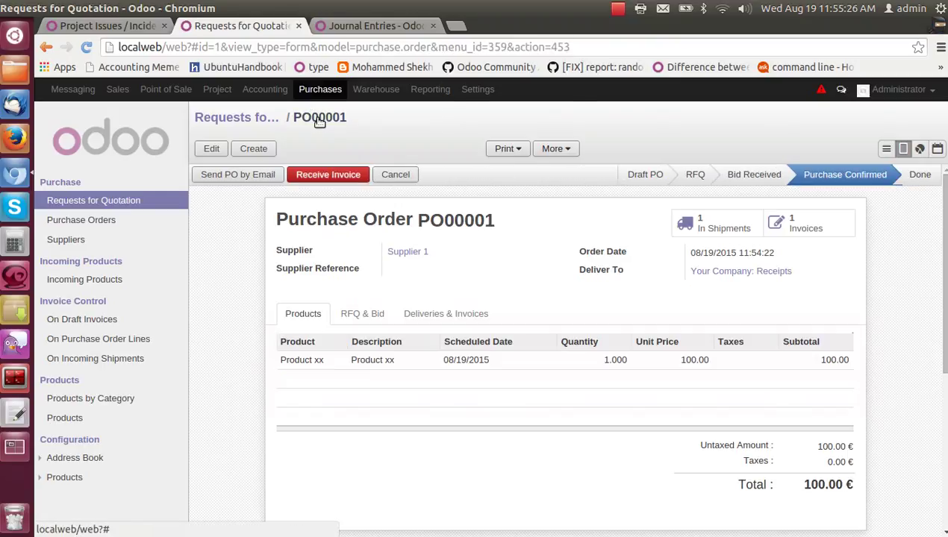
{"action": "left_click", "coordinate": [321, 174]}
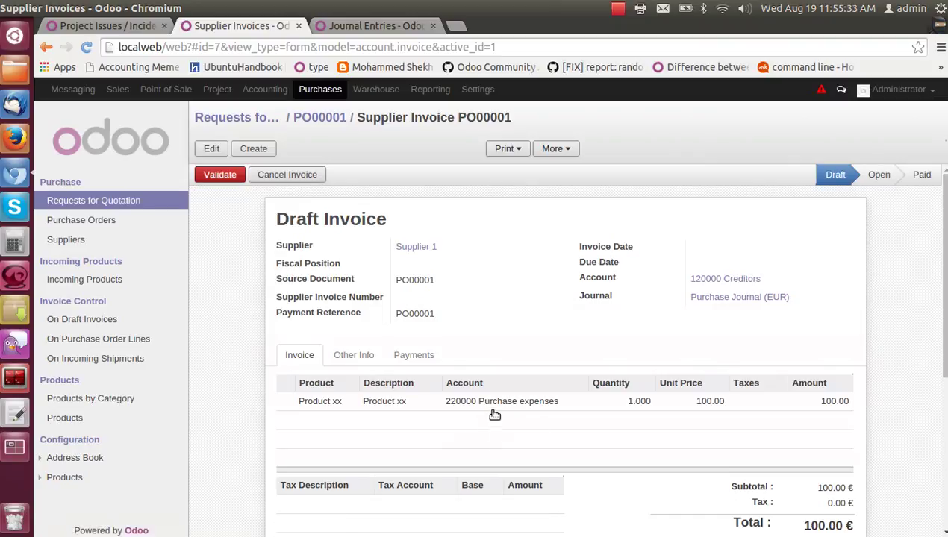
{"action": "mouse_move", "coordinate": [503, 405]}
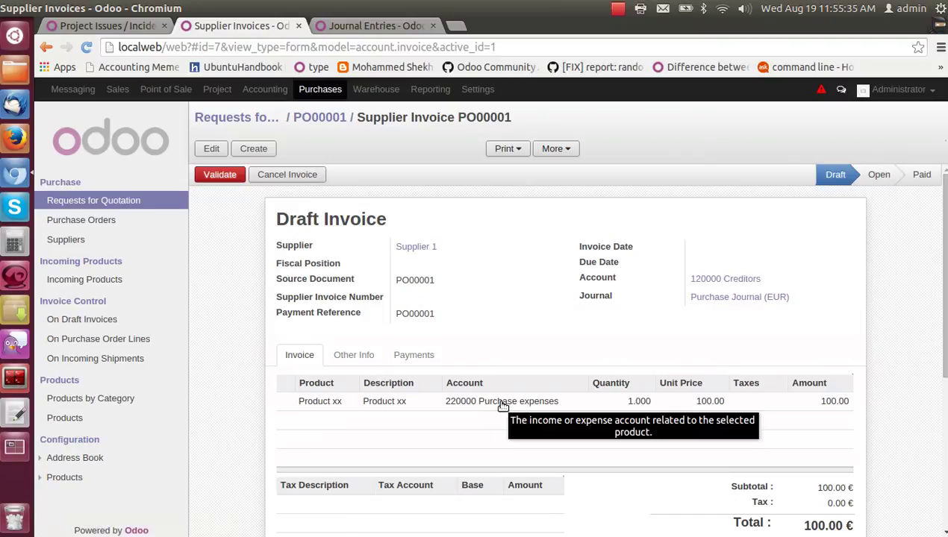
{"action": "left_click", "coordinate": [224, 175]}
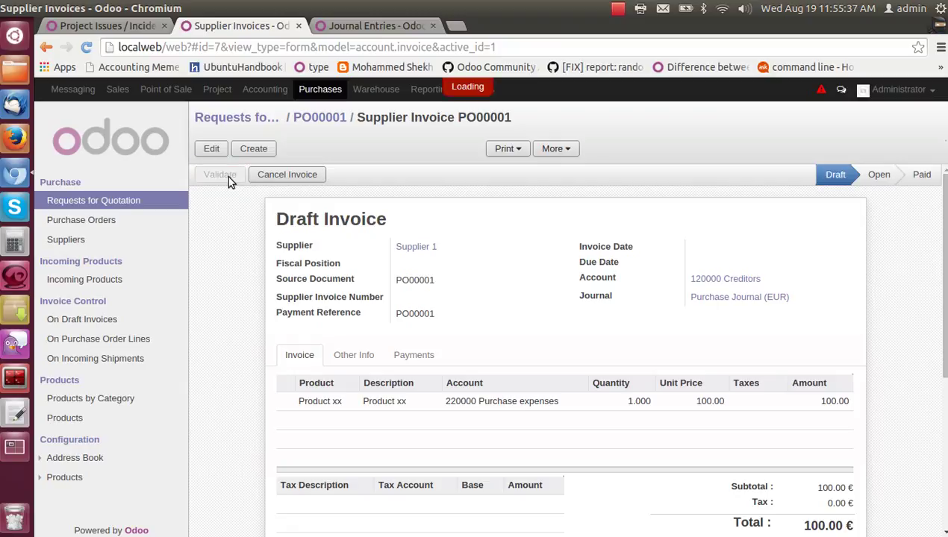
- Examine the debit and credit lines of the PO00001 purchase journal entry and compare them with the WH/IN/00001 stock journal entry
{"action": "left_click", "coordinate": [376, 25]}
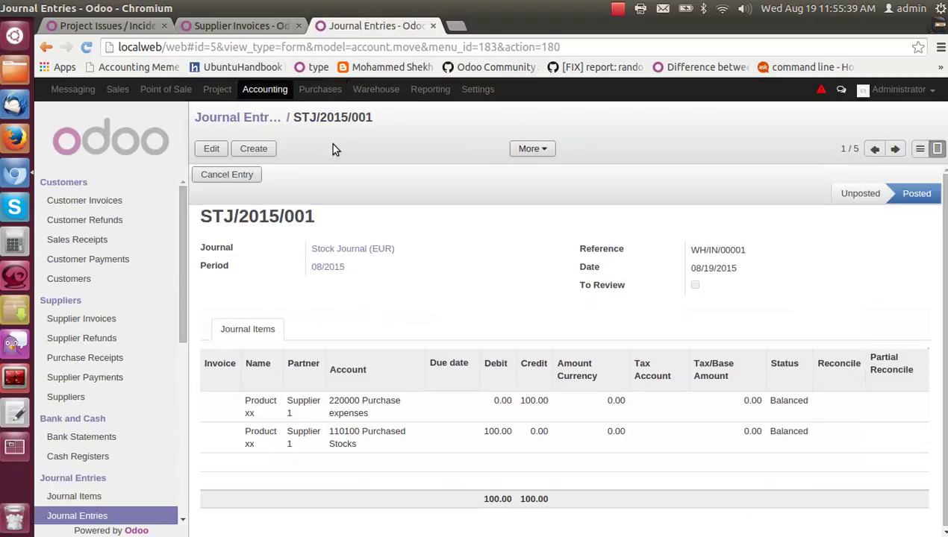
{"action": "left_click", "coordinate": [232, 121]}
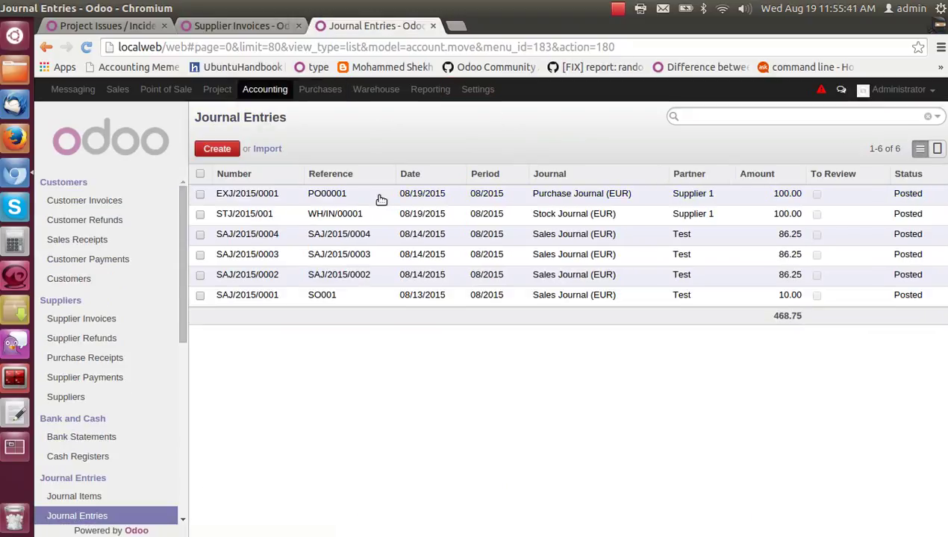
{"action": "left_click", "coordinate": [380, 198]}
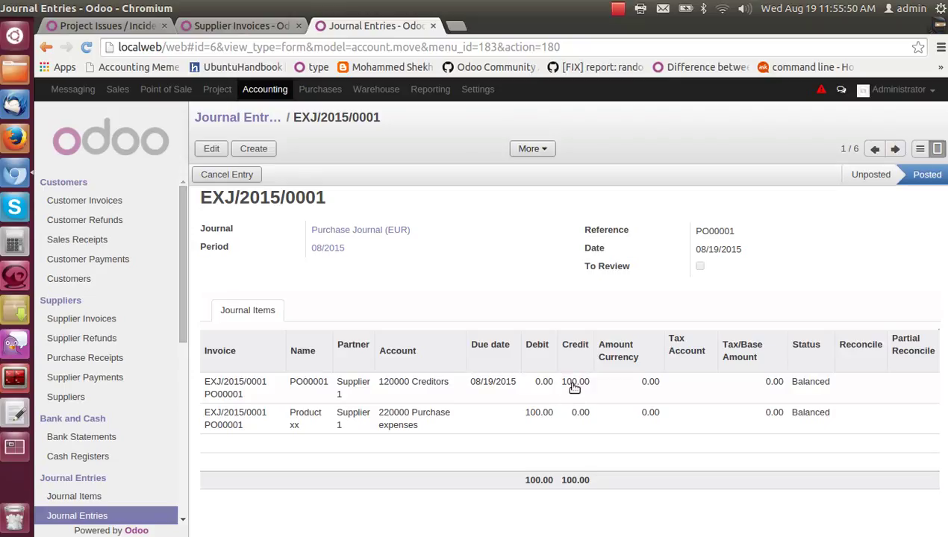
{"action": "left_click", "coordinate": [893, 150]}
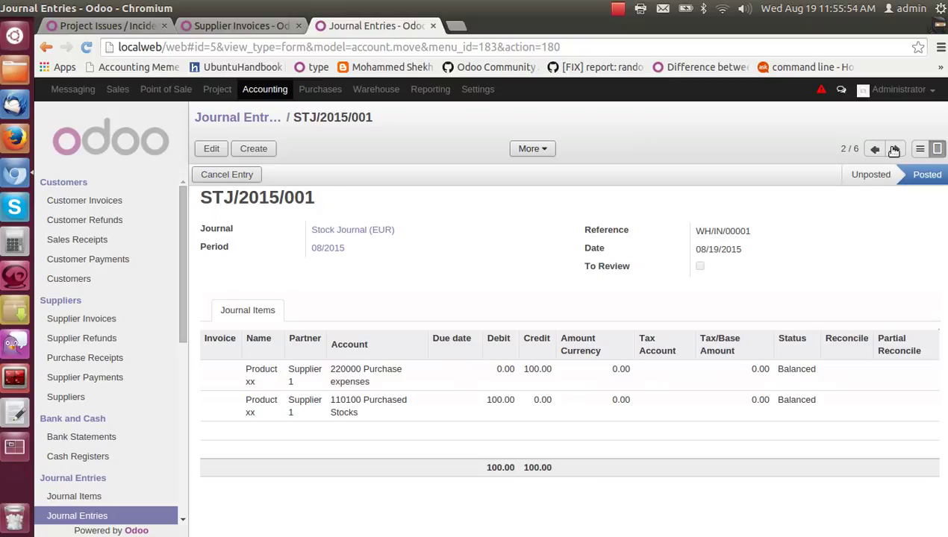
{"action": "left_click", "coordinate": [873, 149]}
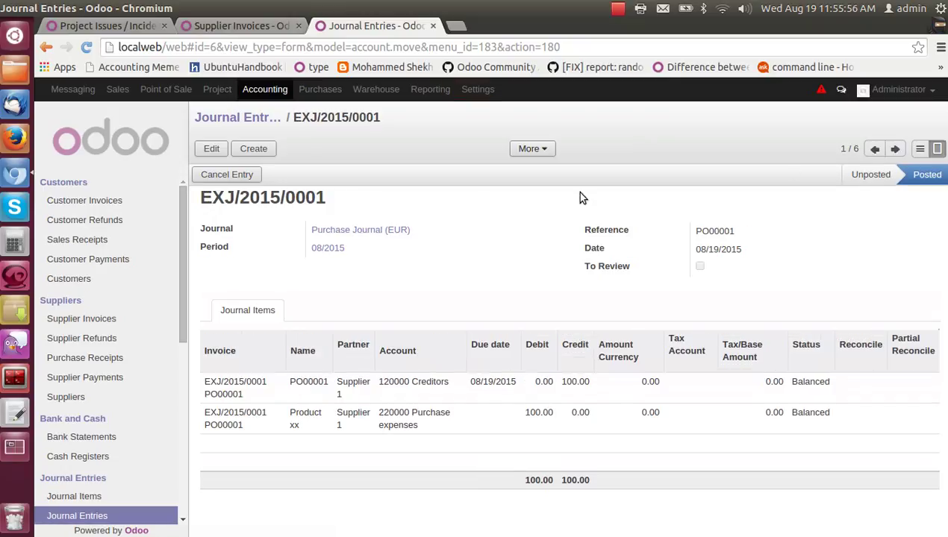
{"action": "left_click", "coordinate": [246, 123]}
- Register payment of the supplier invoice for PO00001 with Cash (EUR) as the payment method
{"action": "left_click", "coordinate": [244, 26]}
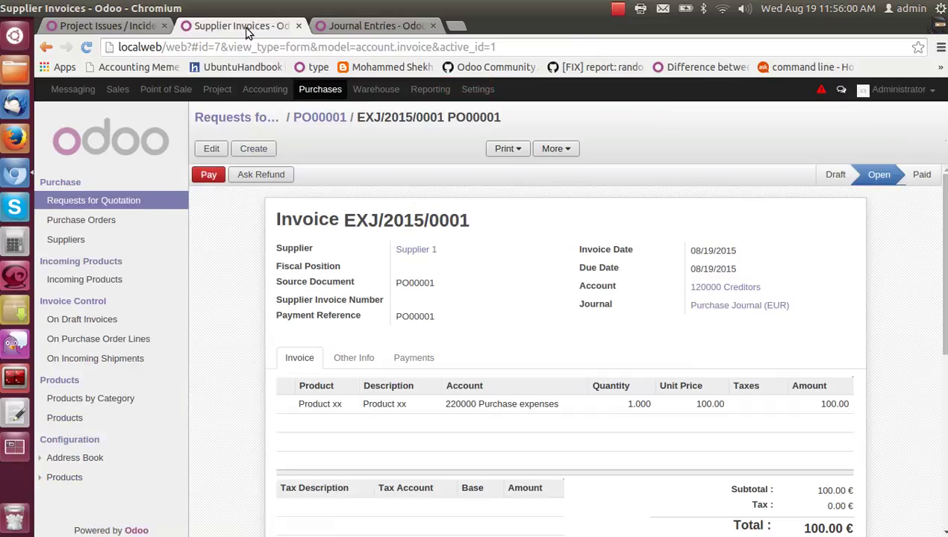
{"action": "left_click", "coordinate": [218, 178]}
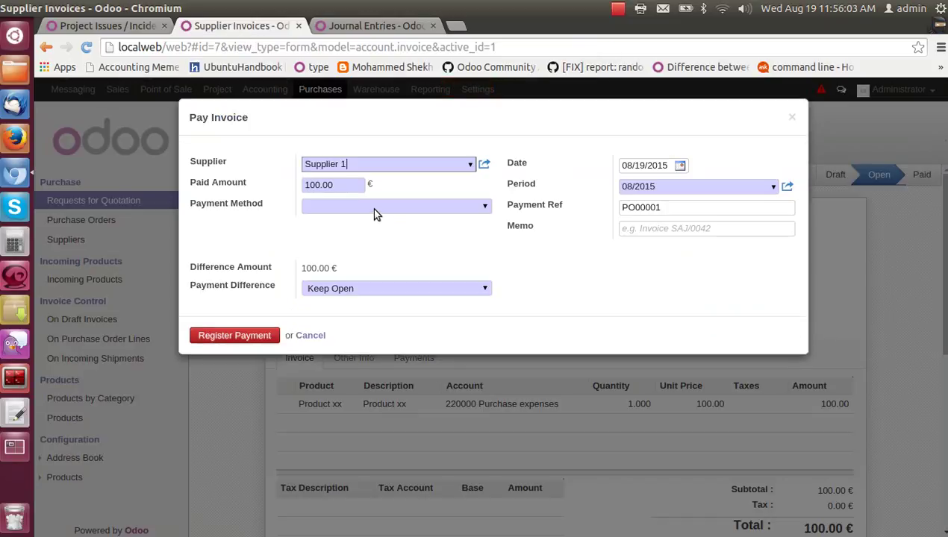
{"action": "left_click", "coordinate": [373, 209]}
{"action": "left_click", "coordinate": [365, 227]}
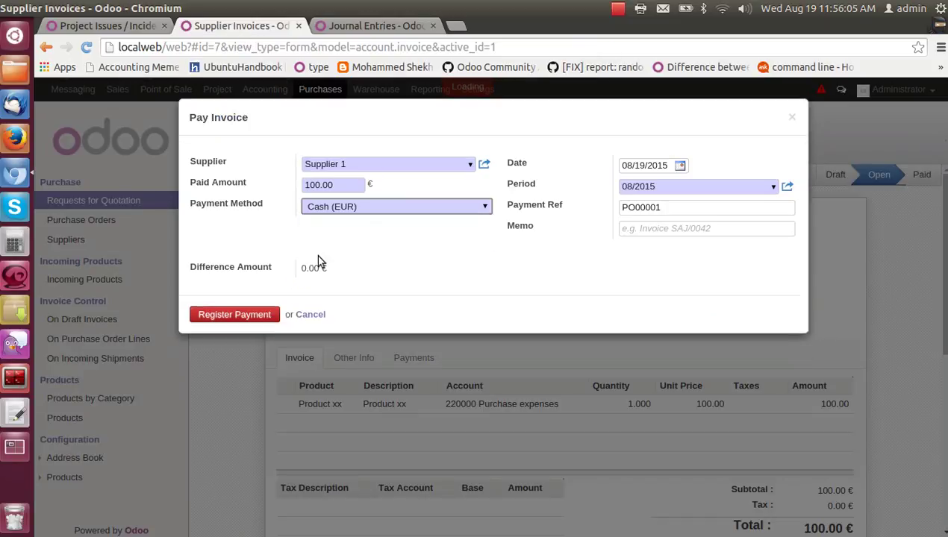
{"action": "left_click", "coordinate": [245, 314]}
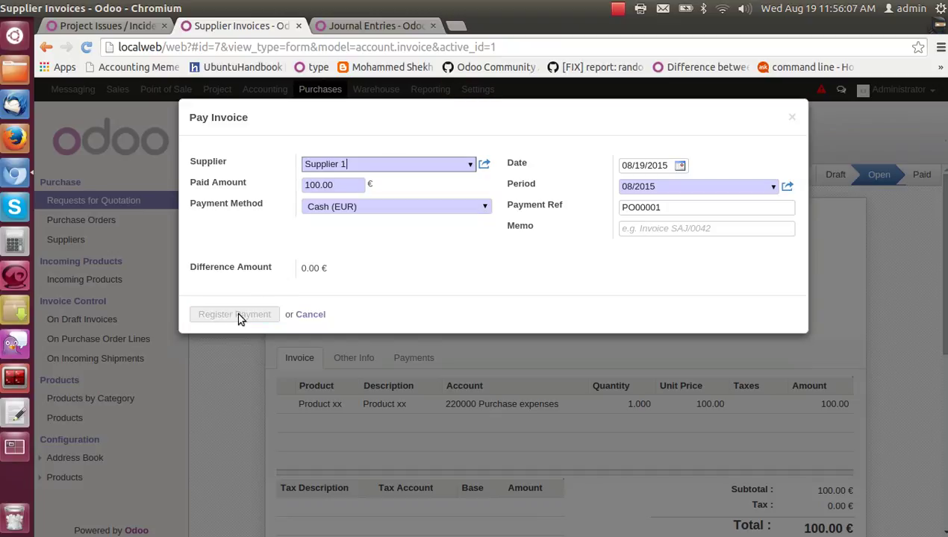
- Refresh the journal entries, open the Cash (EUR) entry for PO00001 and post it, then return to the entries list
{"action": "left_click", "coordinate": [364, 27]}
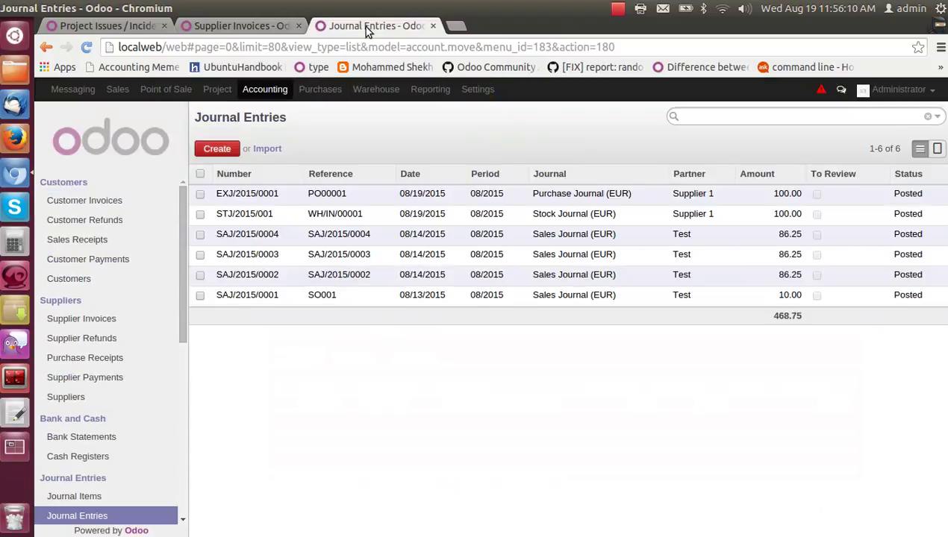
{"action": "left_click", "coordinate": [920, 149]}
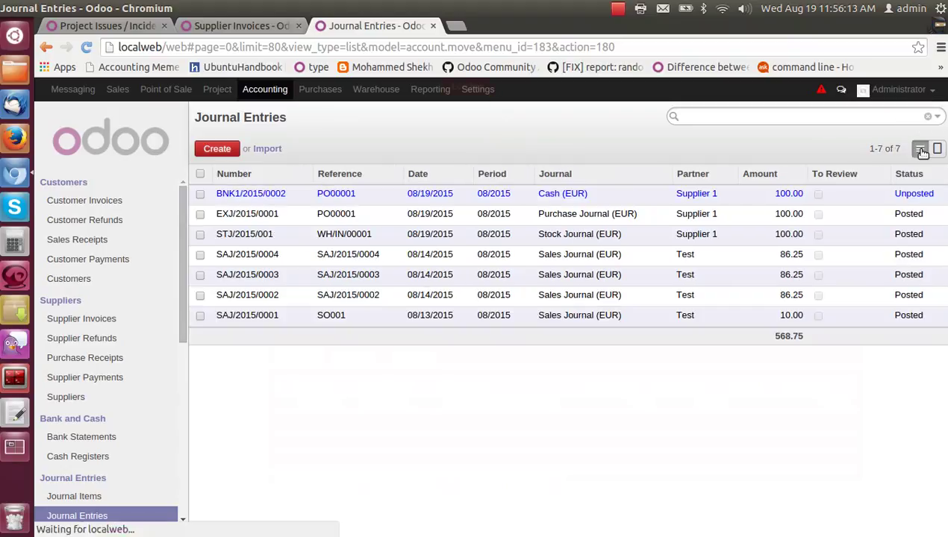
{"action": "left_click", "coordinate": [501, 201]}
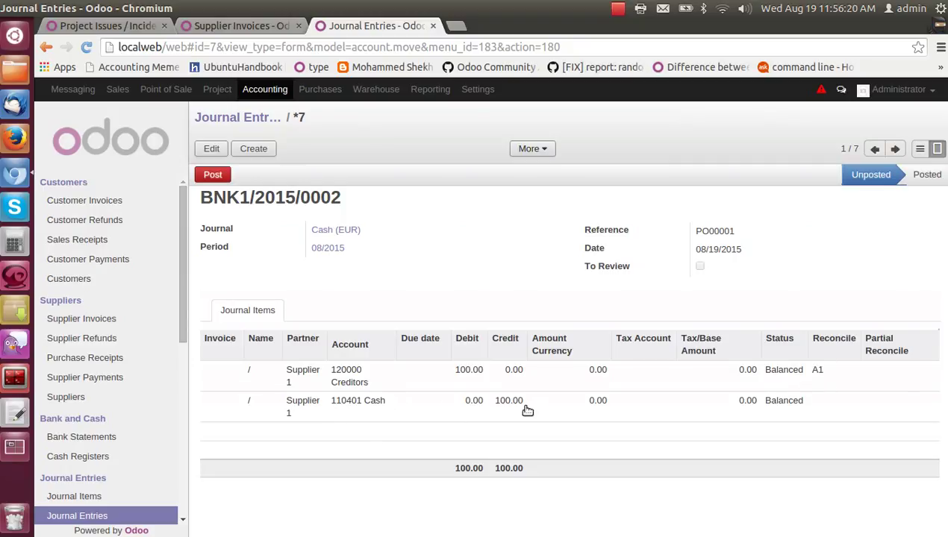
{"action": "left_click", "coordinate": [216, 174]}
{"action": "left_click", "coordinate": [239, 119]}
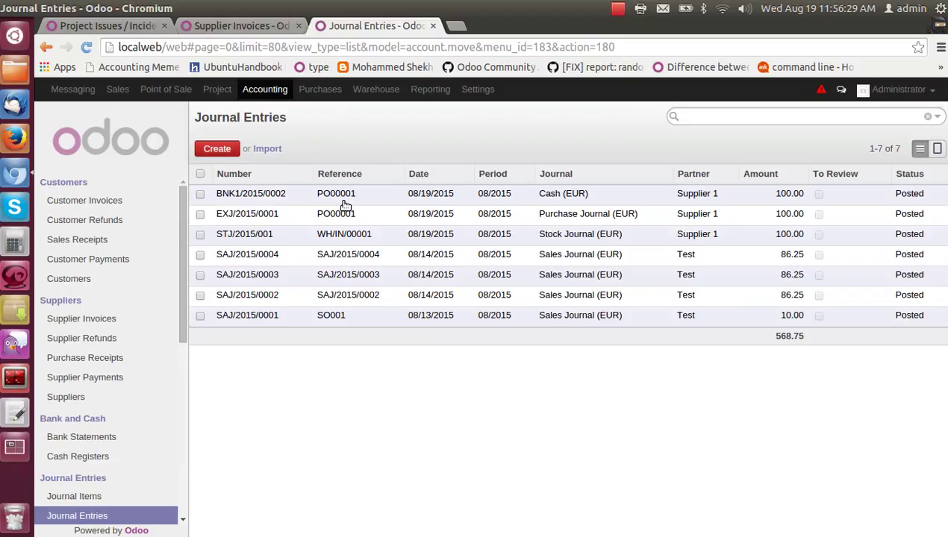
- List the 08/2015 journal items of all journals, marking the Cash and Purchased Stocks lines, and check the supplier invoice's status
{"action": "left_click", "coordinate": [99, 498]}
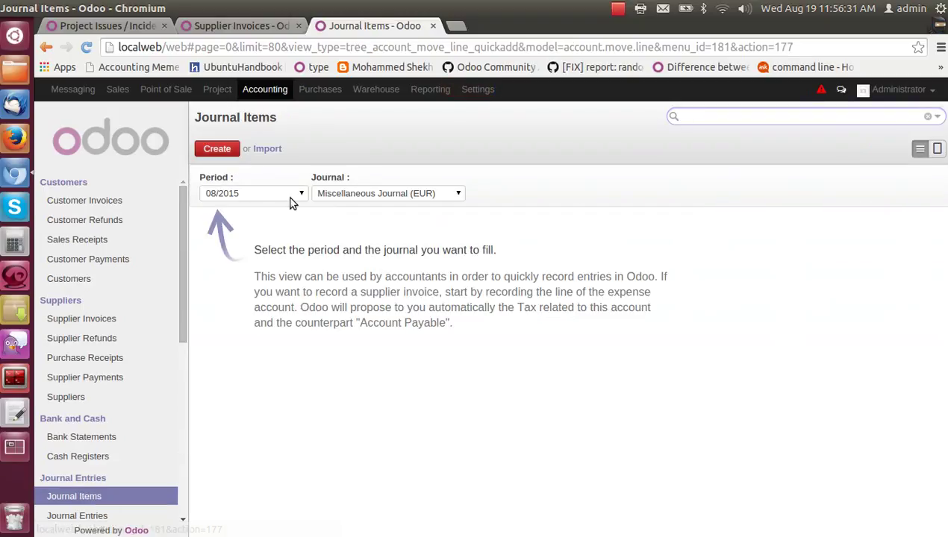
{"action": "left_click", "coordinate": [328, 194]}
{"action": "left_click", "coordinate": [330, 209]}
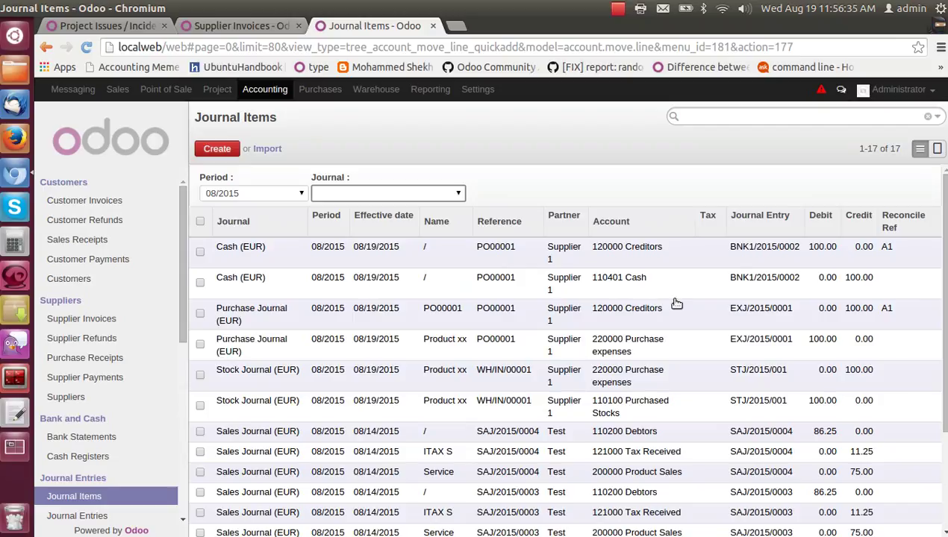
{"action": "left_click", "coordinate": [200, 283]}
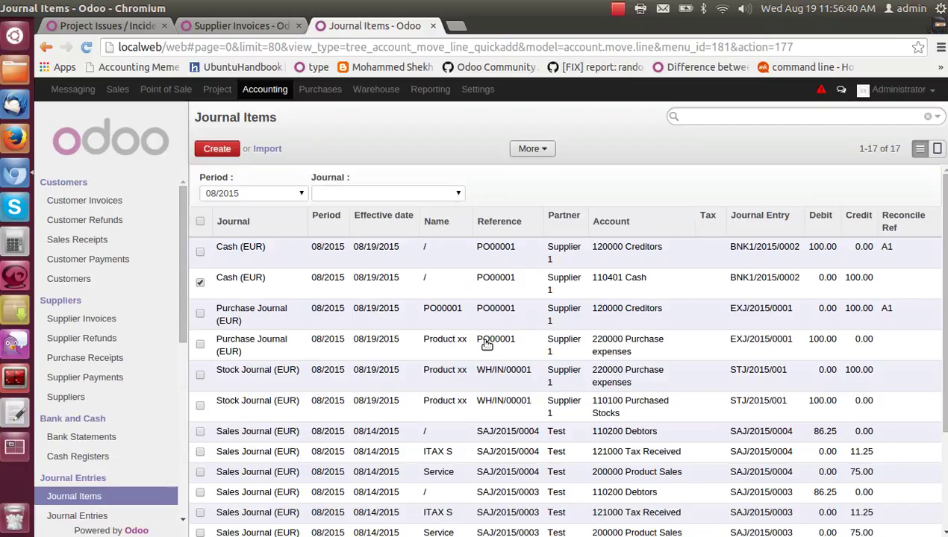
{"action": "left_click", "coordinate": [200, 406]}
{"action": "left_click", "coordinate": [254, 26]}
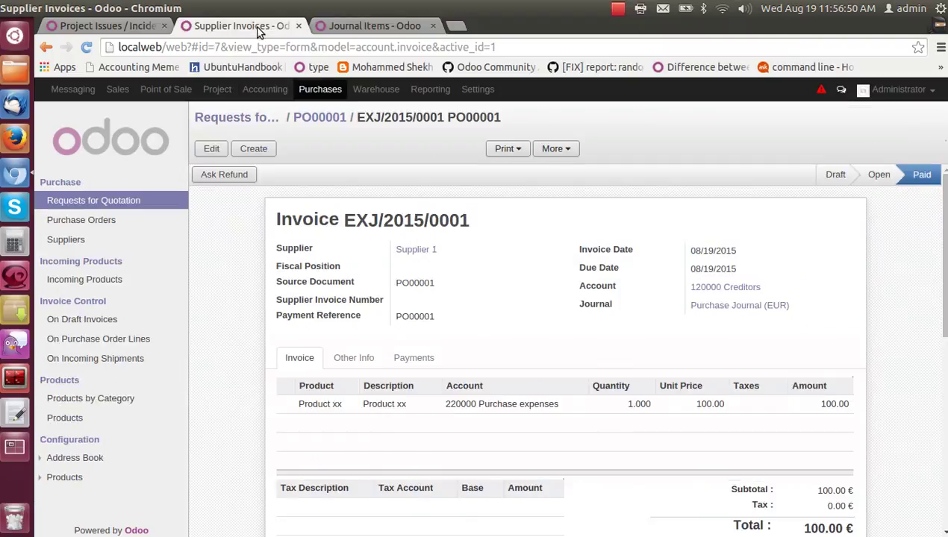
{"action": "left_click", "coordinate": [332, 27]}
- Create a new sales quotation with Test as the customer
{"action": "left_click", "coordinate": [260, 26]}
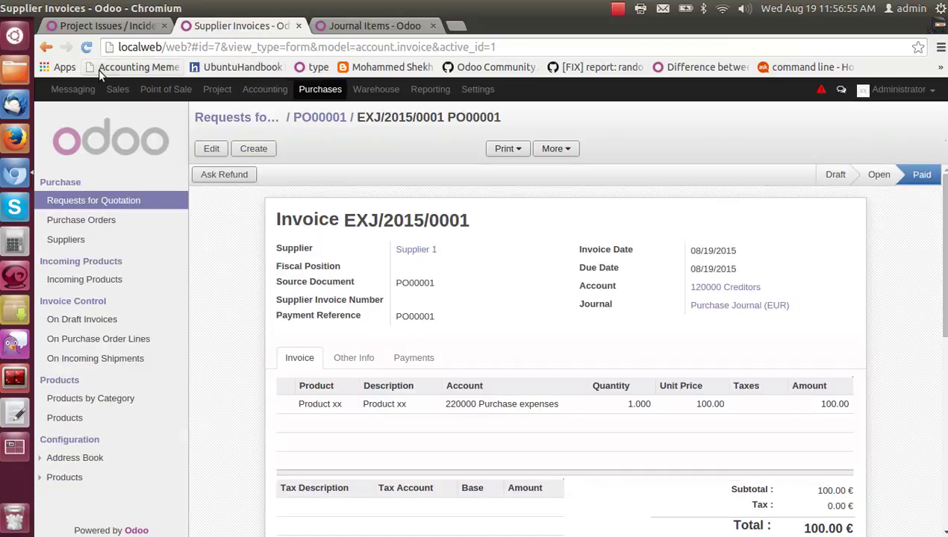
{"action": "left_click", "coordinate": [117, 88]}
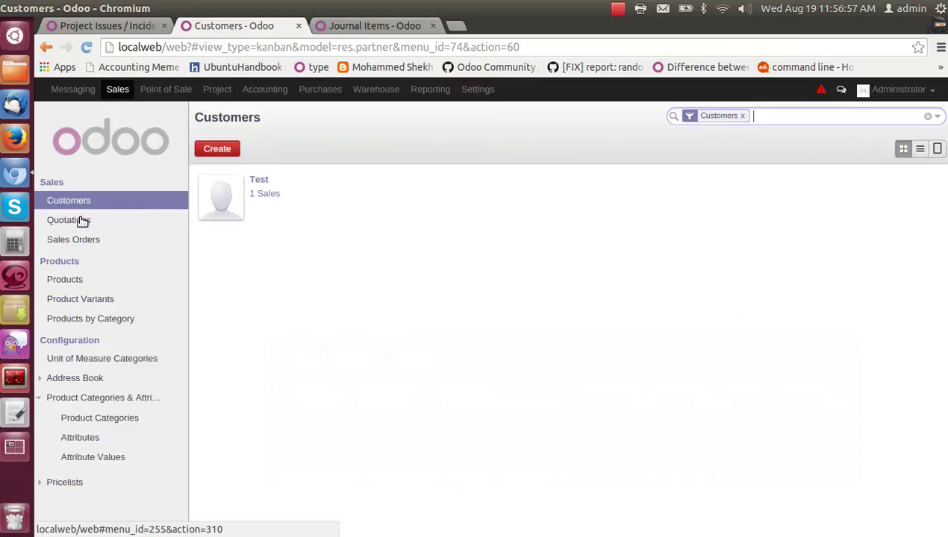
{"action": "left_click", "coordinate": [68, 221]}
{"action": "left_click", "coordinate": [217, 151]}
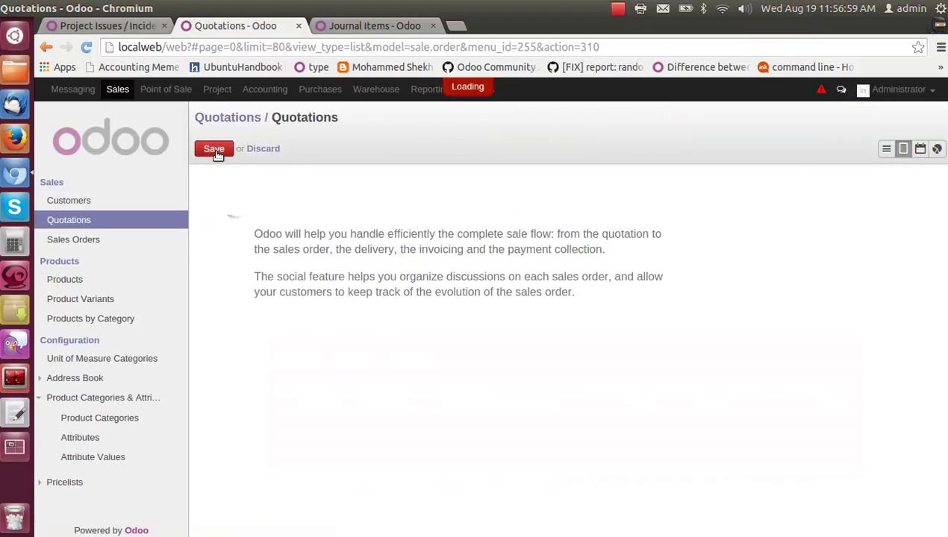
{"action": "key", "text": "Down"}
{"action": "key", "text": "Down"}
{"action": "key", "text": "Return"}
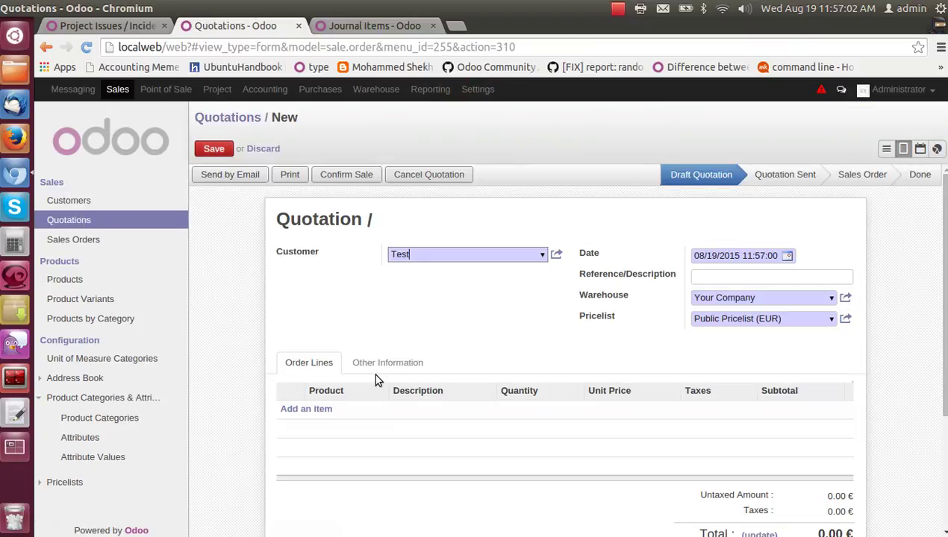
- Add Product xx as an order line on the quotation and confirm the sale
{"action": "left_click", "coordinate": [311, 409]}
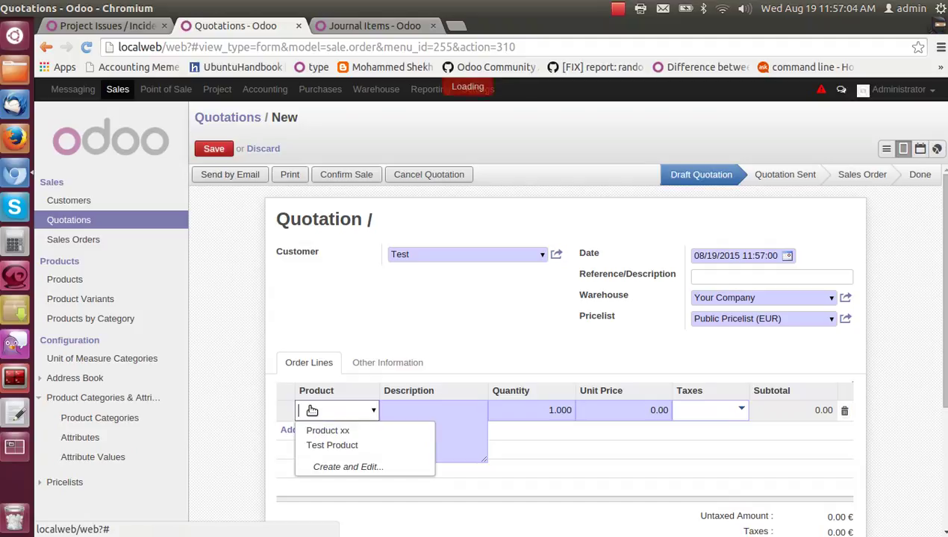
{"action": "key", "text": "Return"}
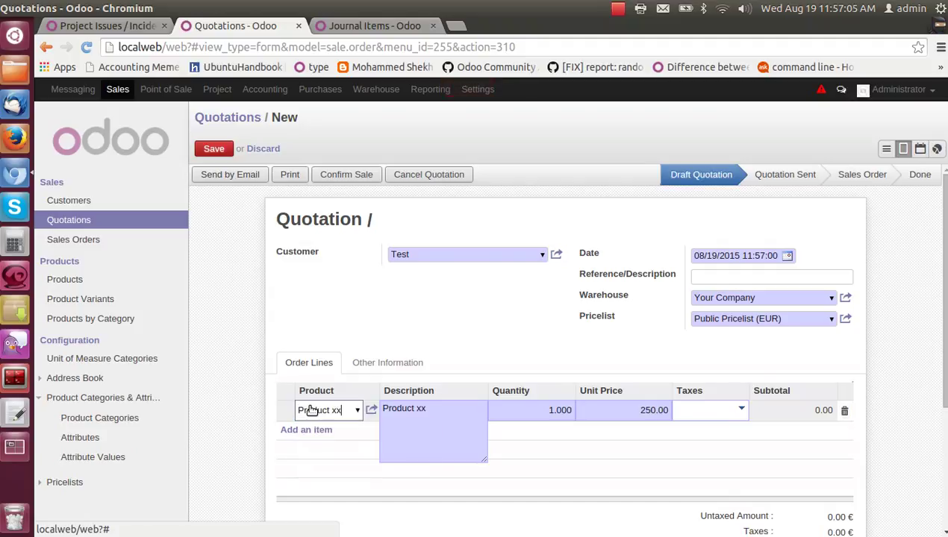
{"action": "left_click", "coordinate": [339, 176]}
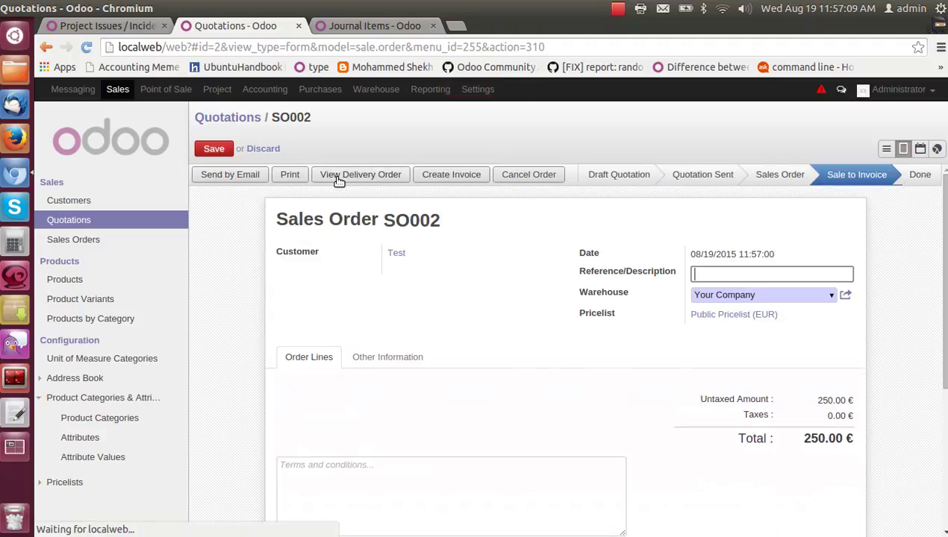
- Open the sales order's delivery order and transfer 1.000 unit of Product xx from WH/Stock to Partner Locations/Customers
{"action": "left_click", "coordinate": [354, 177]}
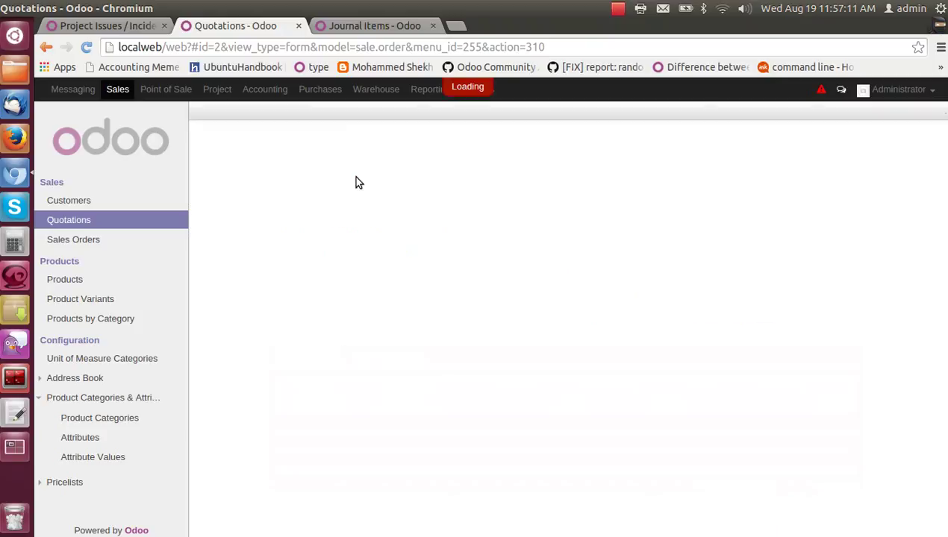
{"action": "left_click", "coordinate": [260, 179]}
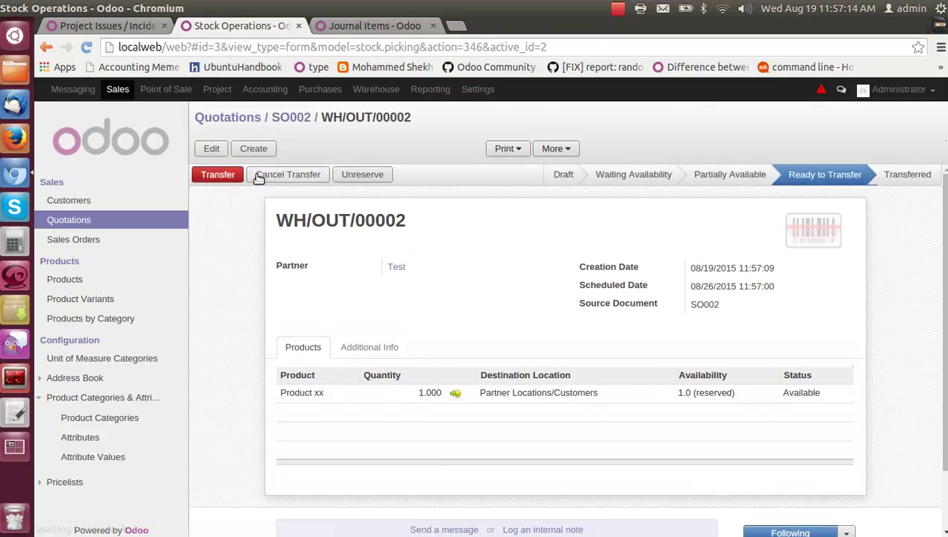
{"action": "left_click", "coordinate": [229, 181]}
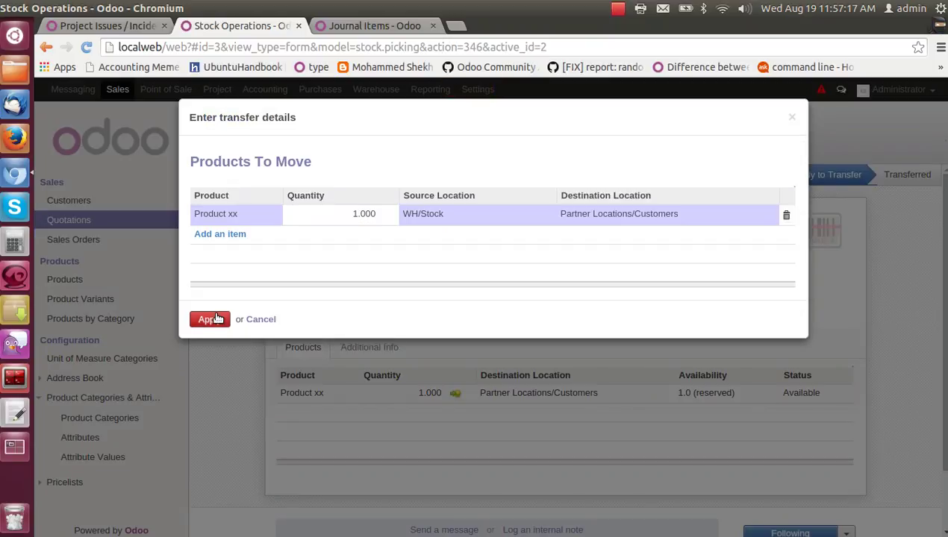
{"action": "left_click", "coordinate": [214, 315]}
- Open the delivery's unposted Stock Journal (EUR) entry in the journal entries and post it, then return to the entries list
{"action": "left_click", "coordinate": [367, 27]}
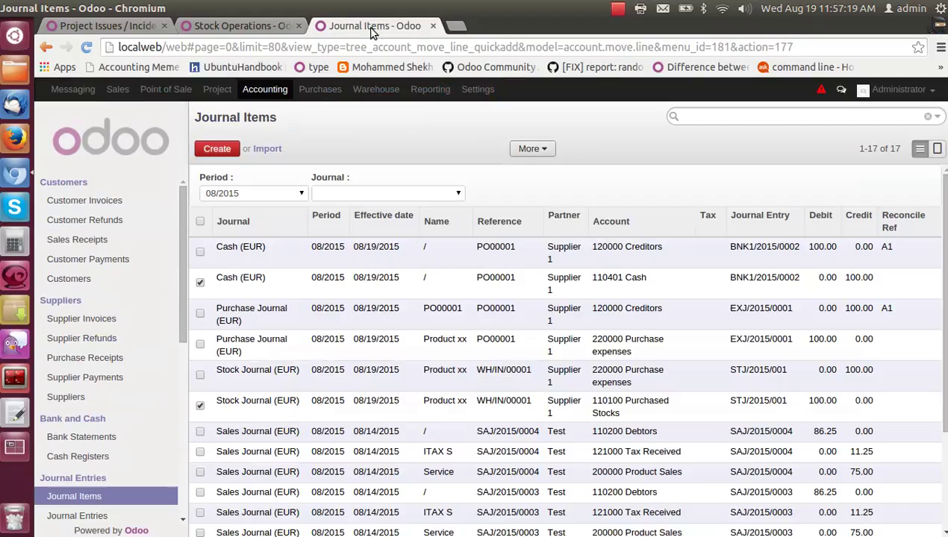
{"action": "left_click", "coordinate": [79, 516]}
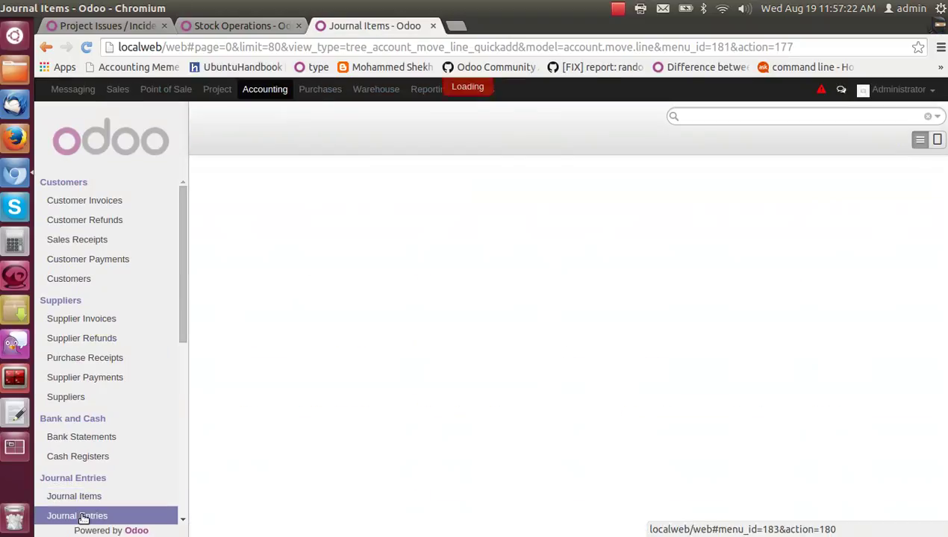
{"action": "left_click", "coordinate": [339, 200]}
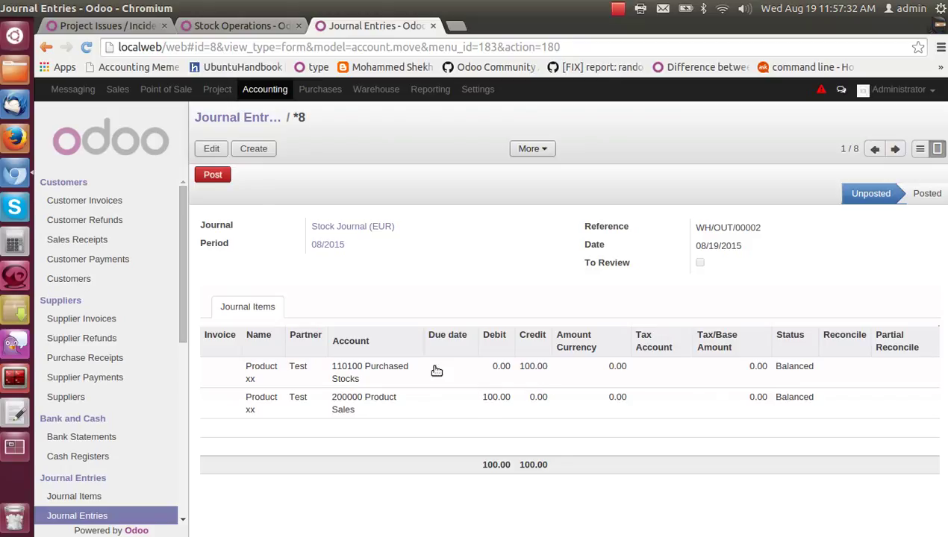
{"action": "left_click", "coordinate": [216, 176]}
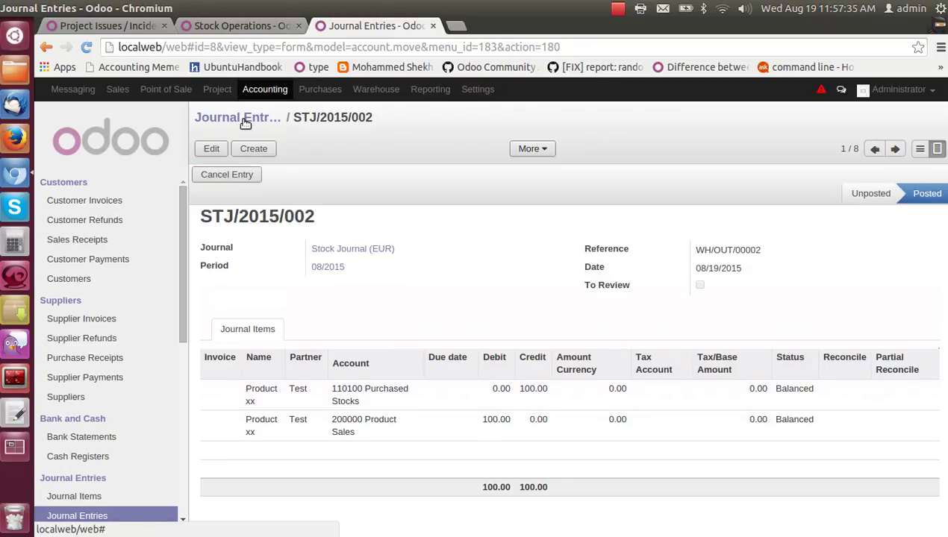
{"action": "left_click", "coordinate": [246, 121]}
- Return to the sales order, create an invoice for the whole sales order and validate it
{"action": "left_click", "coordinate": [234, 34]}
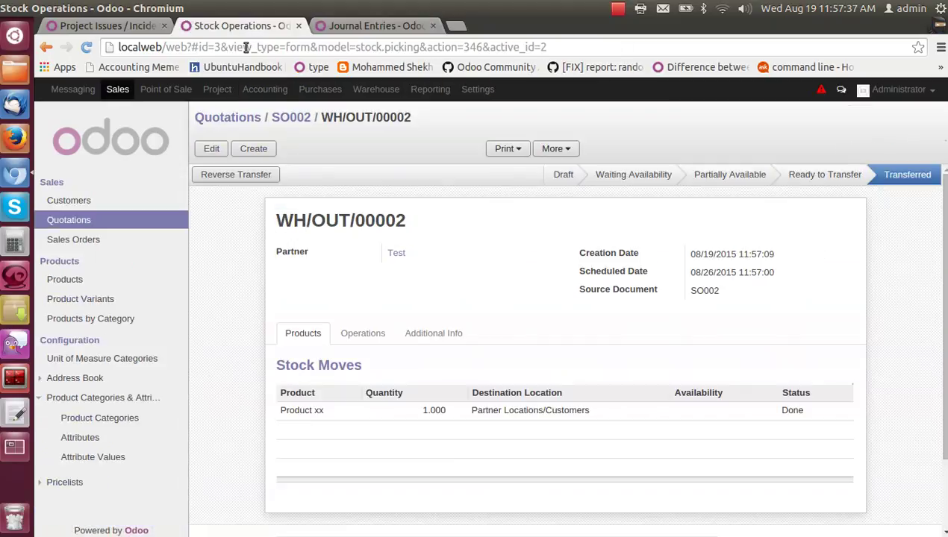
{"action": "left_click", "coordinate": [293, 119]}
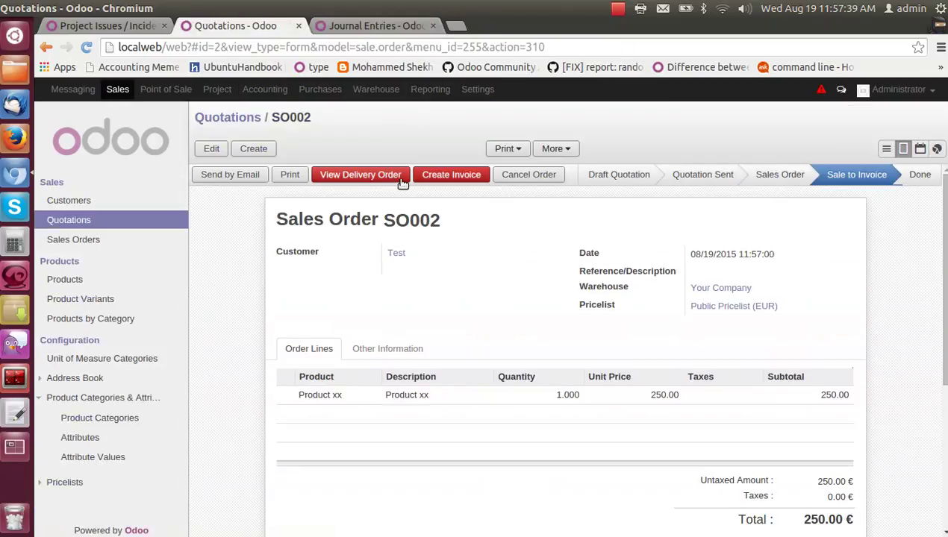
{"action": "left_click", "coordinate": [438, 176]}
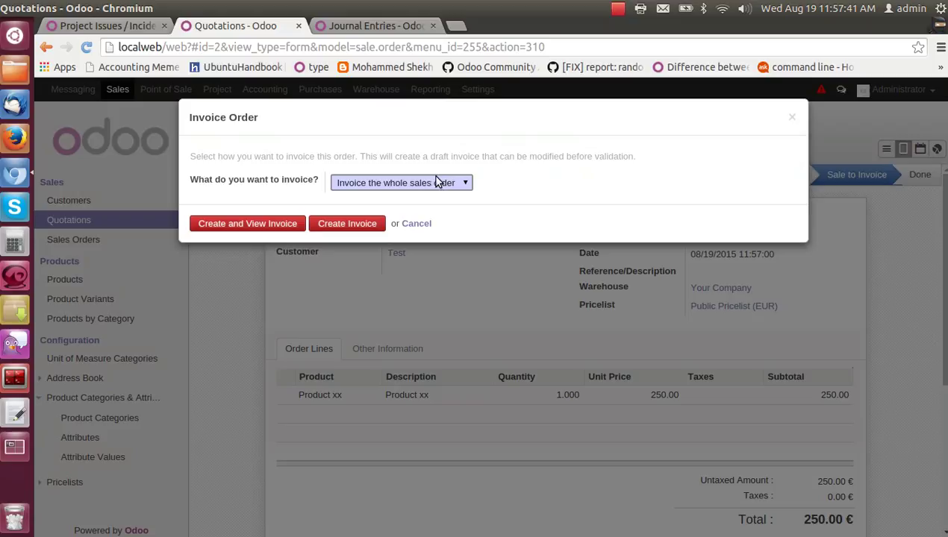
{"action": "left_click", "coordinate": [273, 223]}
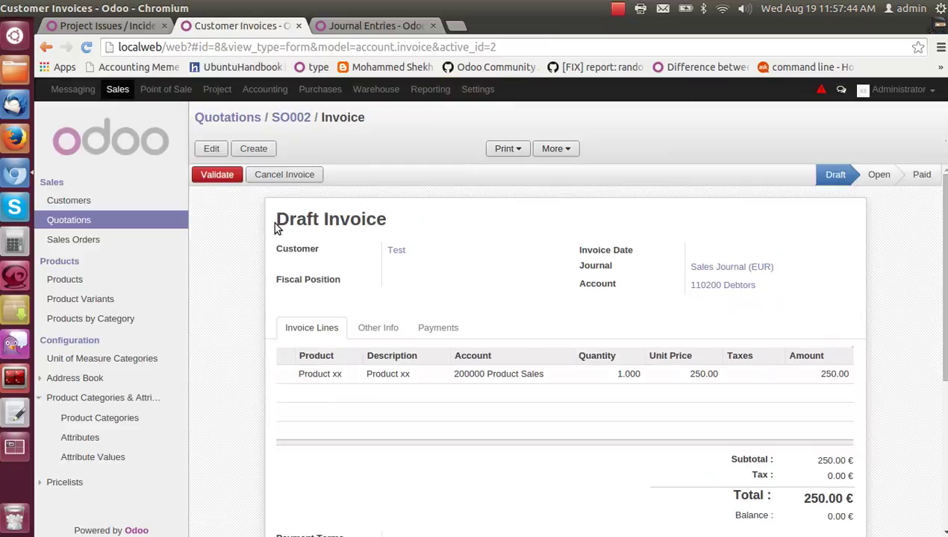
{"action": "left_click", "coordinate": [215, 175]}
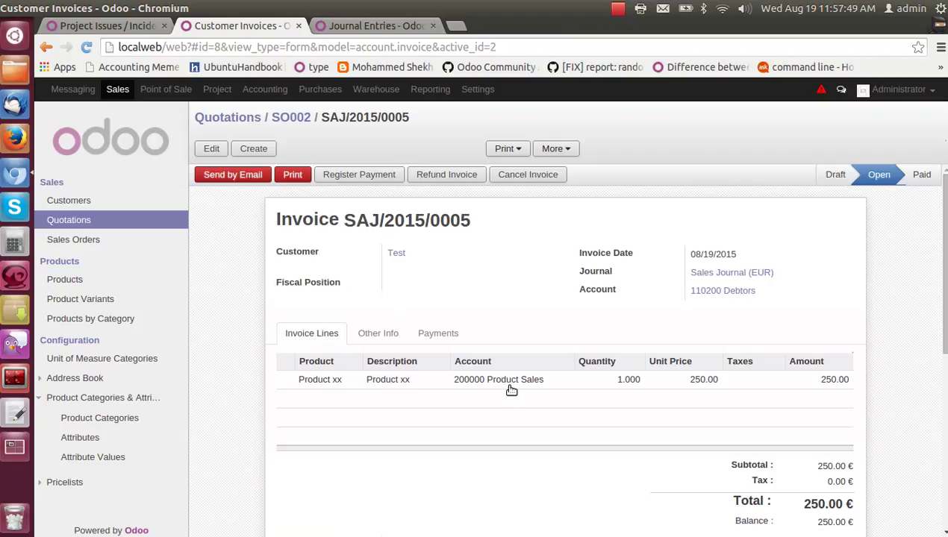
- Refresh the journal entries and examine the debit and credit accounts of the new customer invoice entry and the delivery's stock entry
{"action": "left_click", "coordinate": [374, 30]}
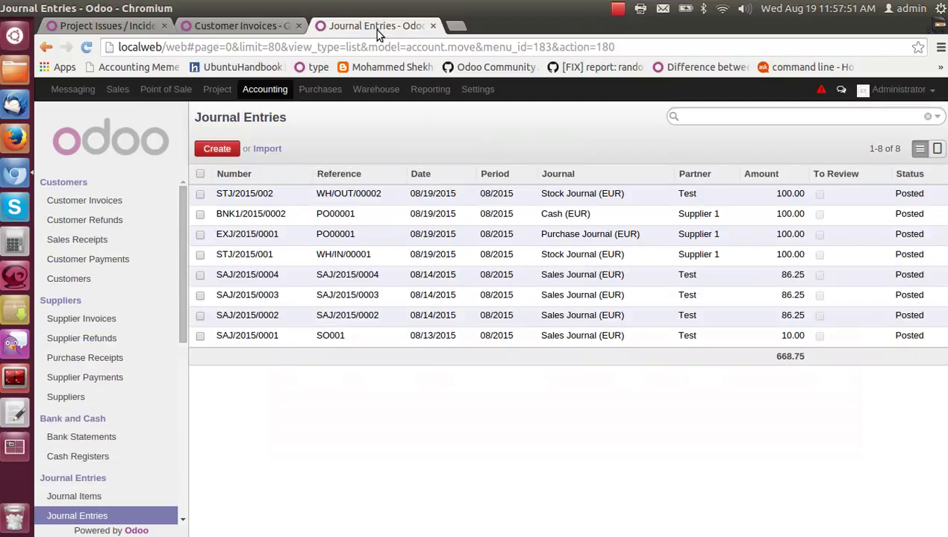
{"action": "left_click", "coordinate": [921, 149]}
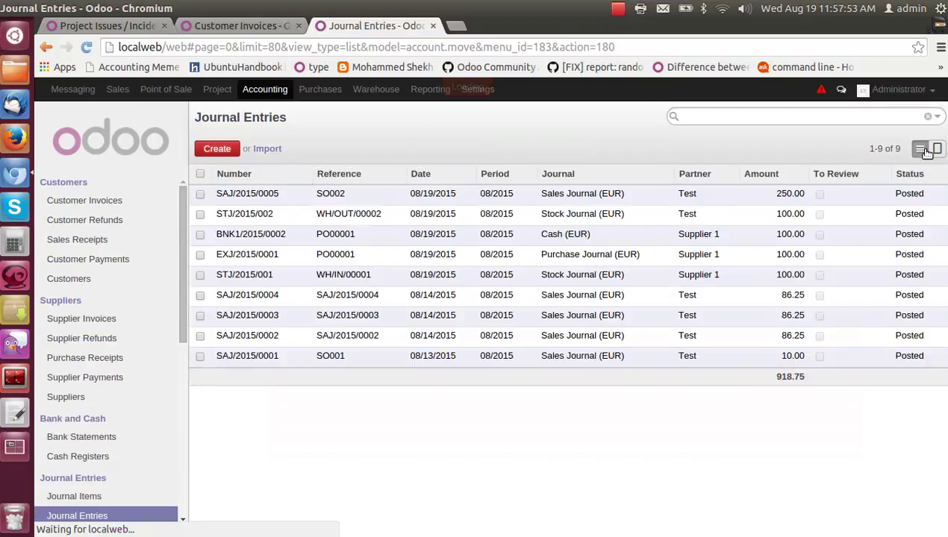
{"action": "left_click", "coordinate": [475, 197]}
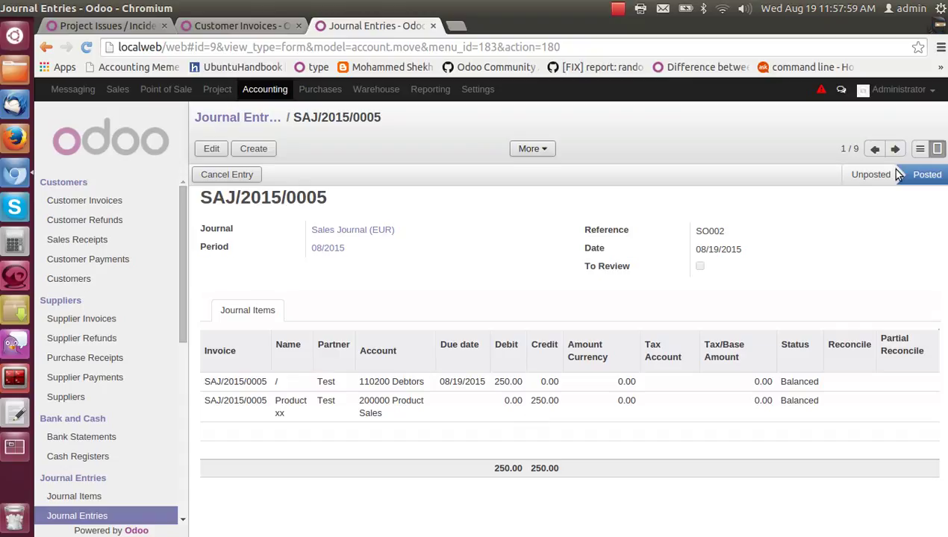
{"action": "left_click", "coordinate": [895, 150]}
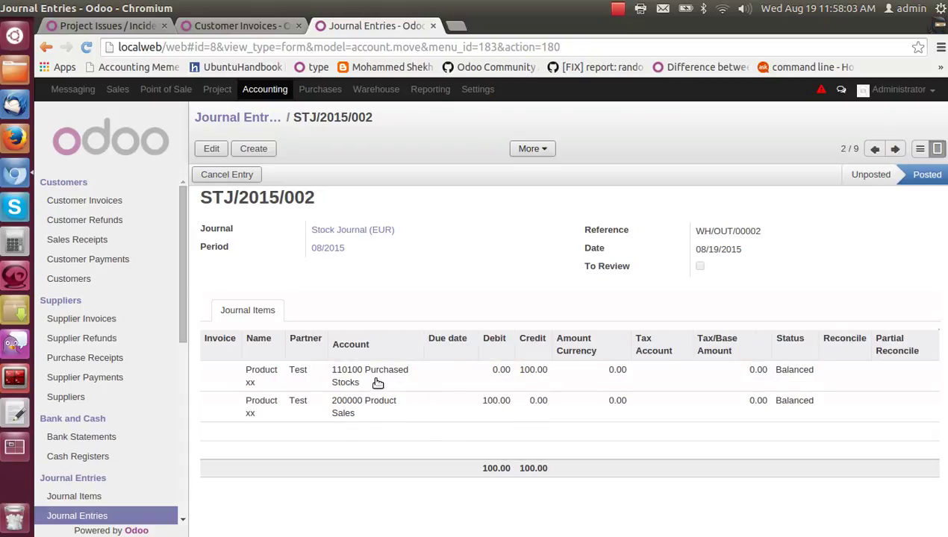
{"action": "left_click", "coordinate": [262, 120]}
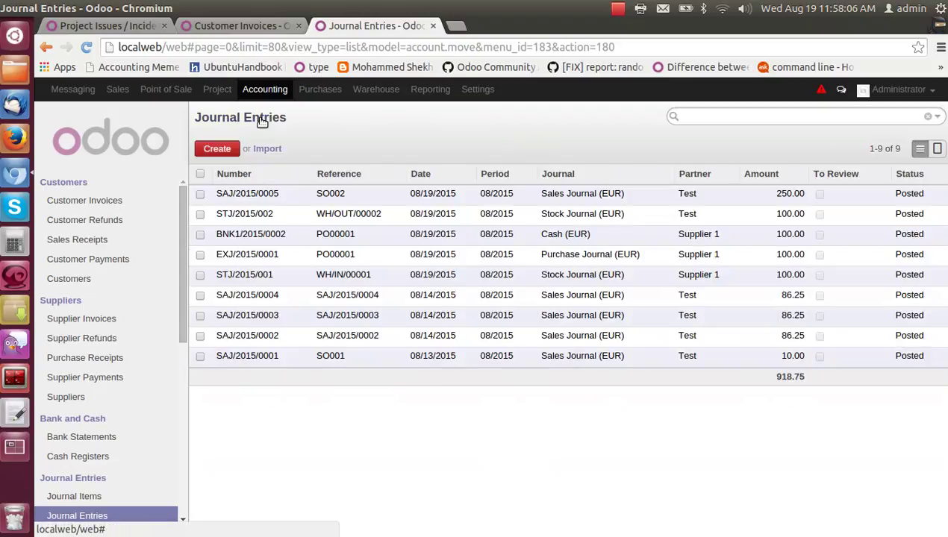
- Register payment of the customer invoice with Cash (EUR) as the payment method and return to the sales order
{"action": "left_click", "coordinate": [230, 27]}
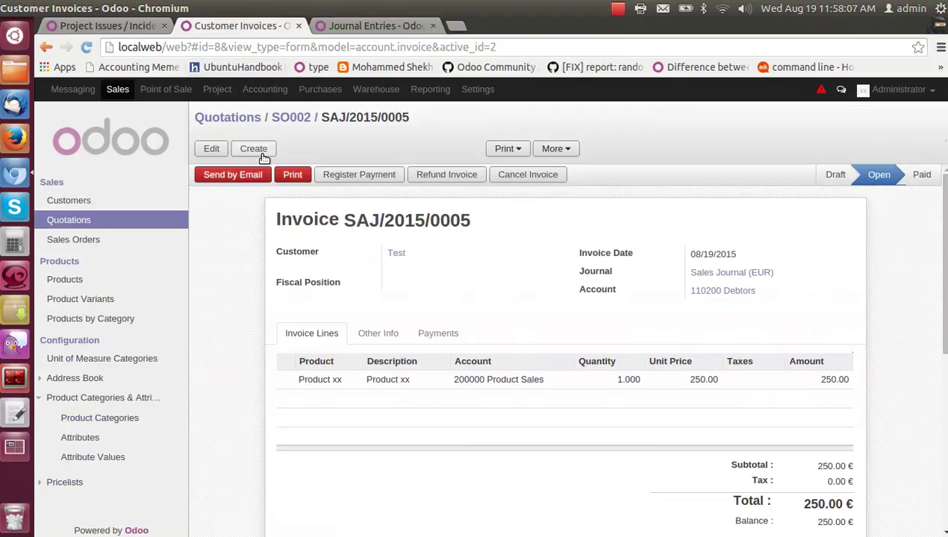
{"action": "left_click", "coordinate": [362, 174]}
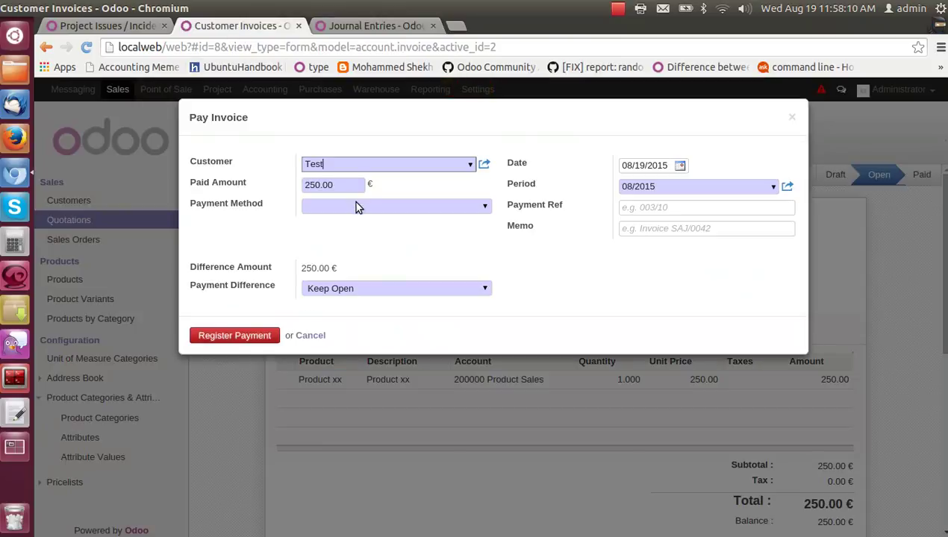
{"action": "left_click", "coordinate": [355, 207]}
{"action": "left_click", "coordinate": [348, 232]}
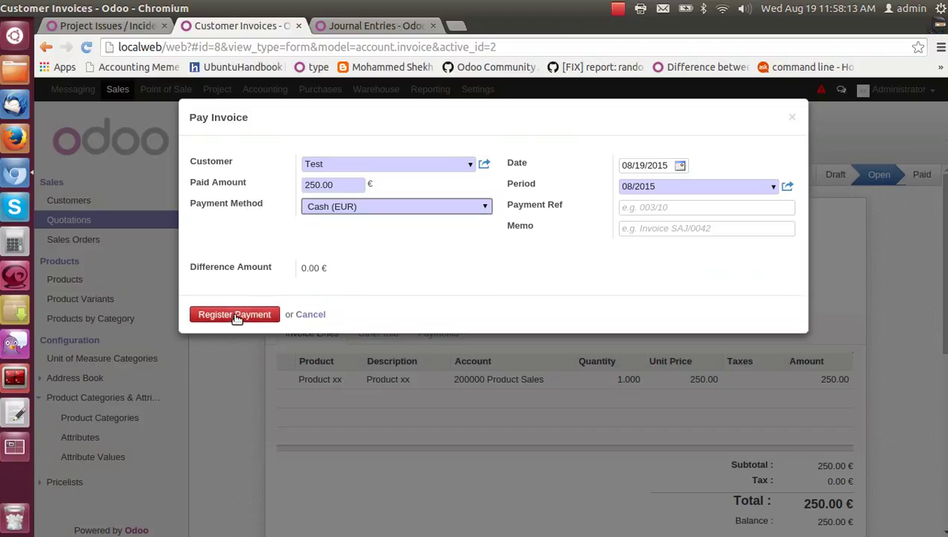
{"action": "left_click", "coordinate": [234, 316]}
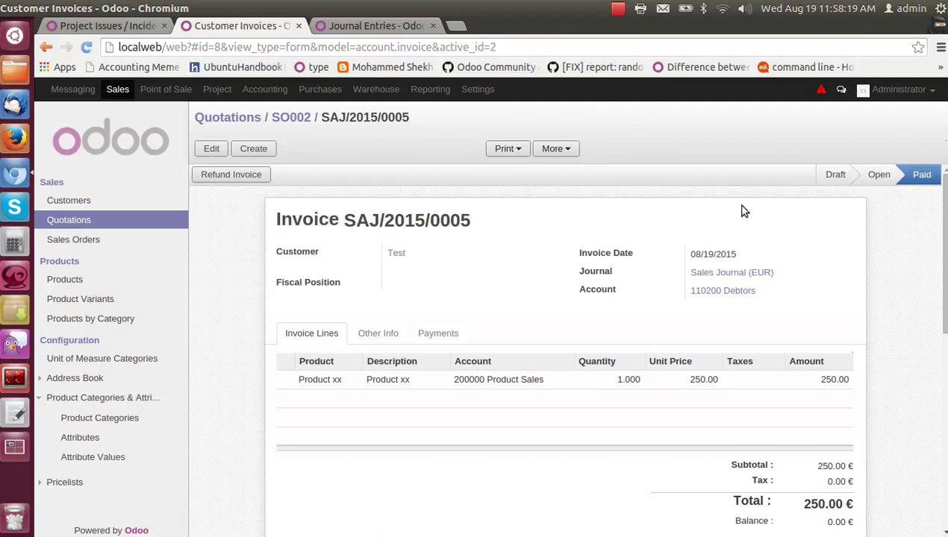
{"action": "left_click", "coordinate": [291, 118]}
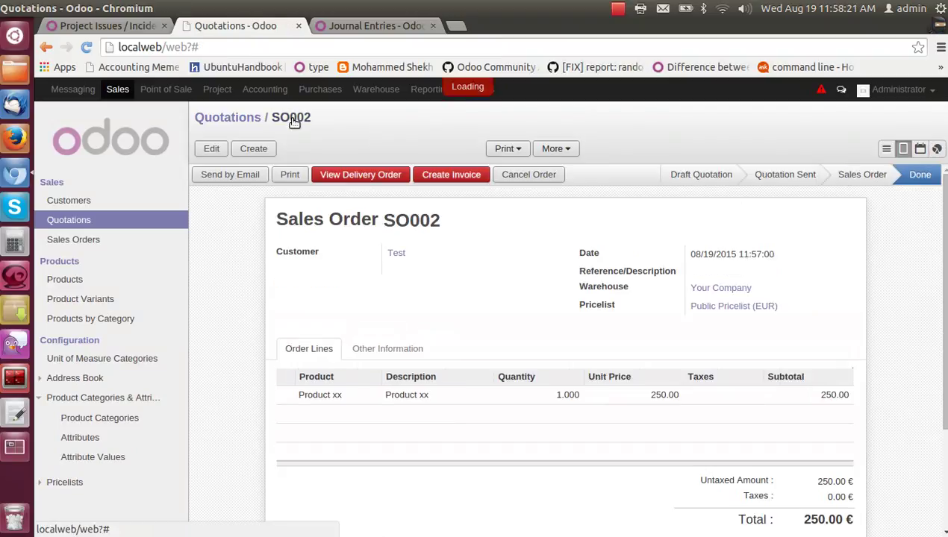
- Refresh the journal entries, open the customer payment's unposted Cash (EUR) entry and post it, then return to the entries list
{"action": "left_click", "coordinate": [354, 26]}
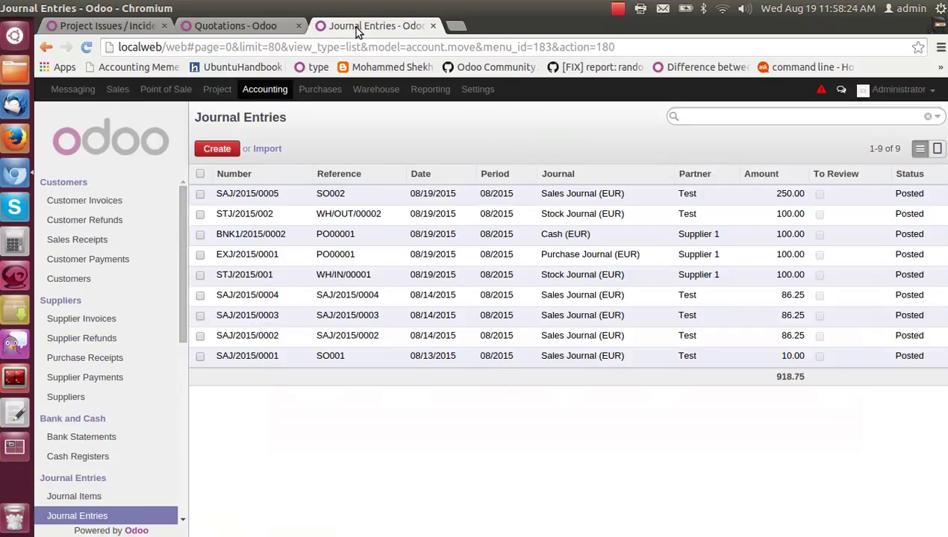
{"action": "left_click", "coordinate": [919, 149]}
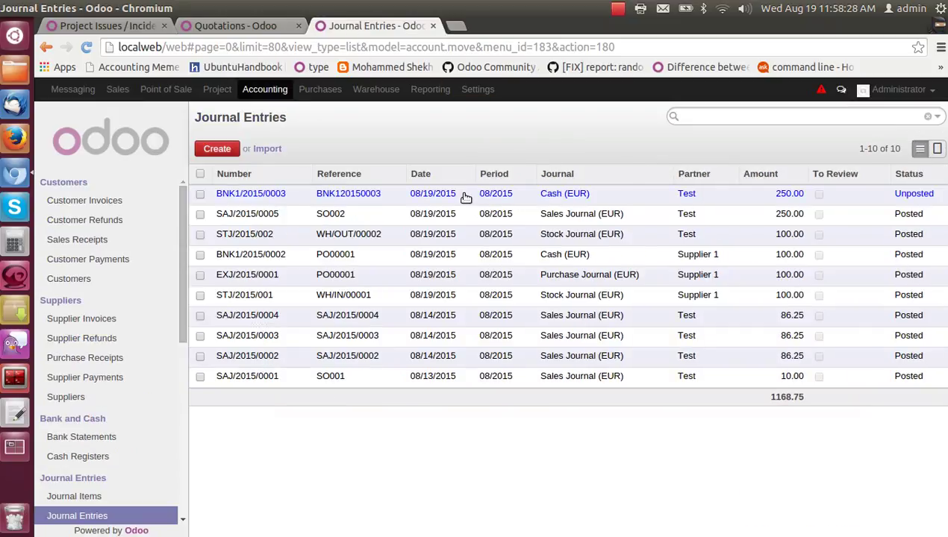
{"action": "left_click", "coordinate": [464, 195]}
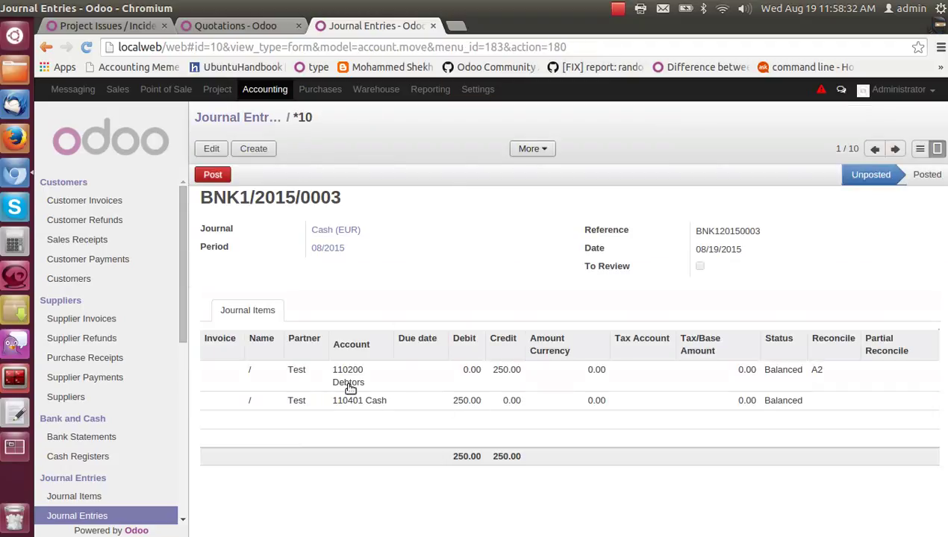
{"action": "left_click", "coordinate": [220, 176]}
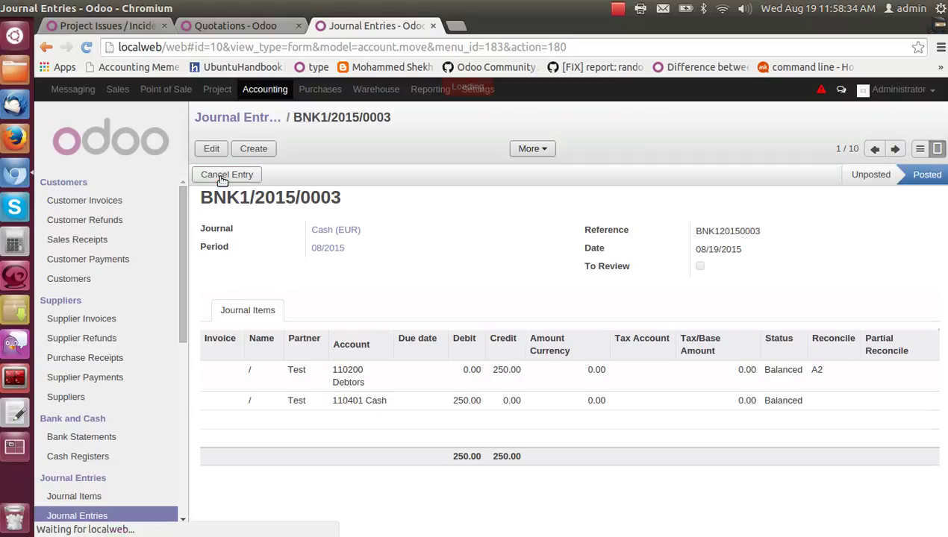
{"action": "left_click", "coordinate": [240, 118]}
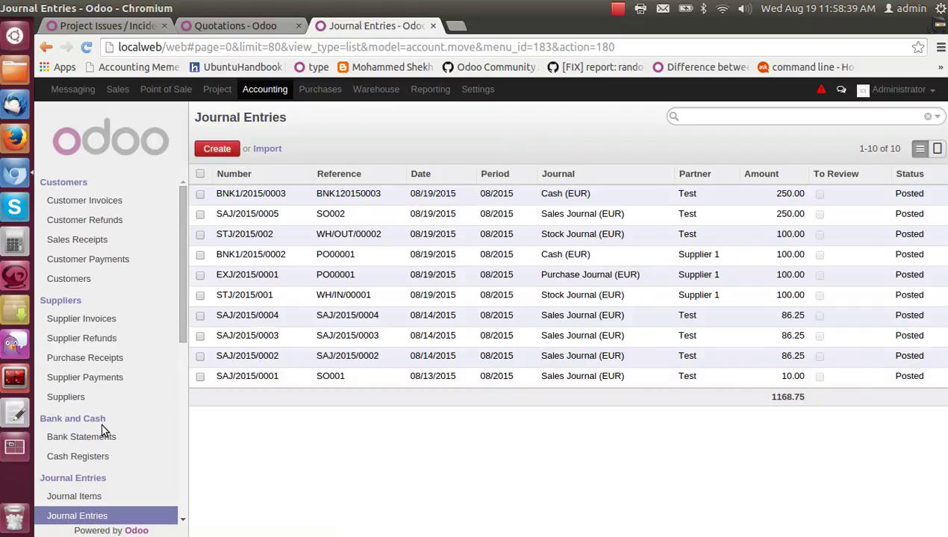
- Open the 2015 chart of accounts for all posted entries and examine the Revenue, Cost of Sales and Overheads accounts under Profit and Loss
{"action": "scroll", "coordinate": [103, 431], "scroll_direction": "down", "scroll_amount": 4}
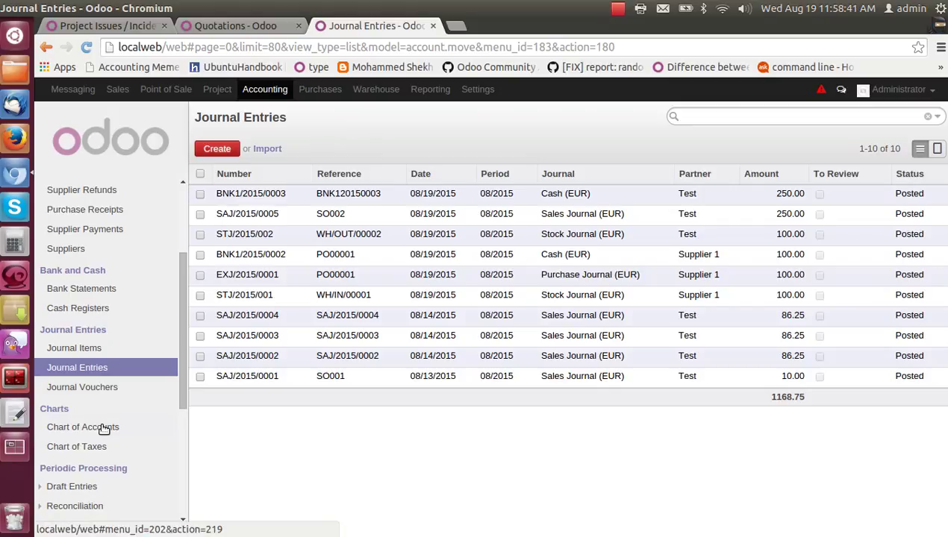
{"action": "left_click", "coordinate": [104, 428]}
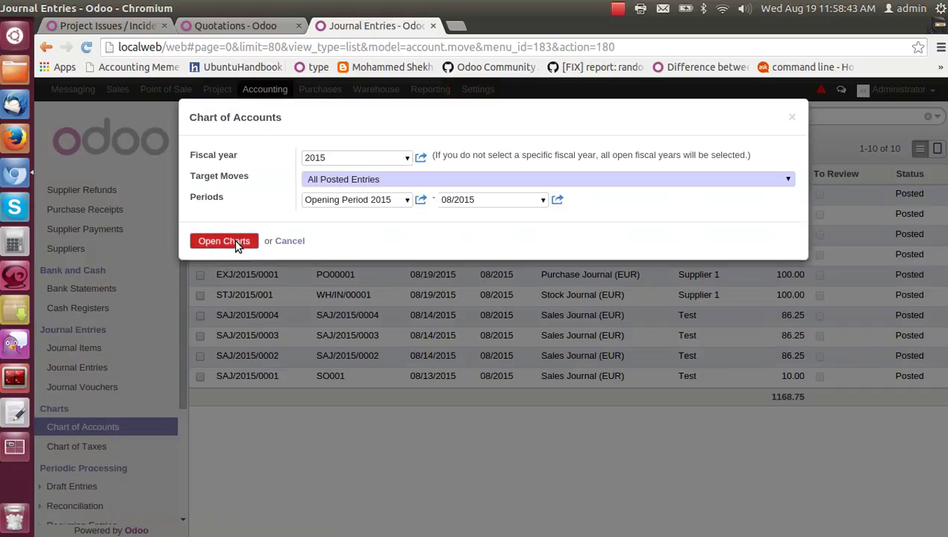
{"action": "left_click", "coordinate": [223, 241]}
{"action": "left_click", "coordinate": [195, 231]}
{"action": "left_click", "coordinate": [208, 245]}
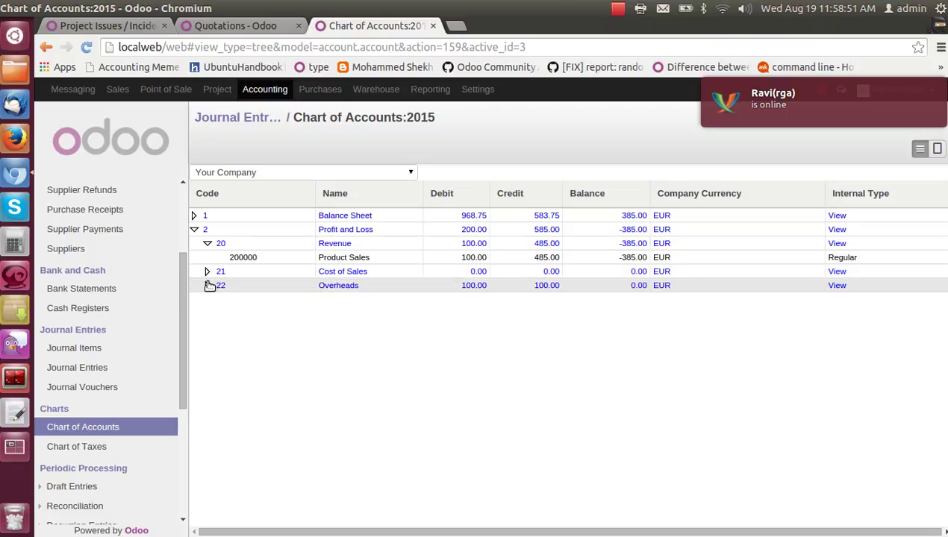
{"action": "left_click", "coordinate": [207, 272]}
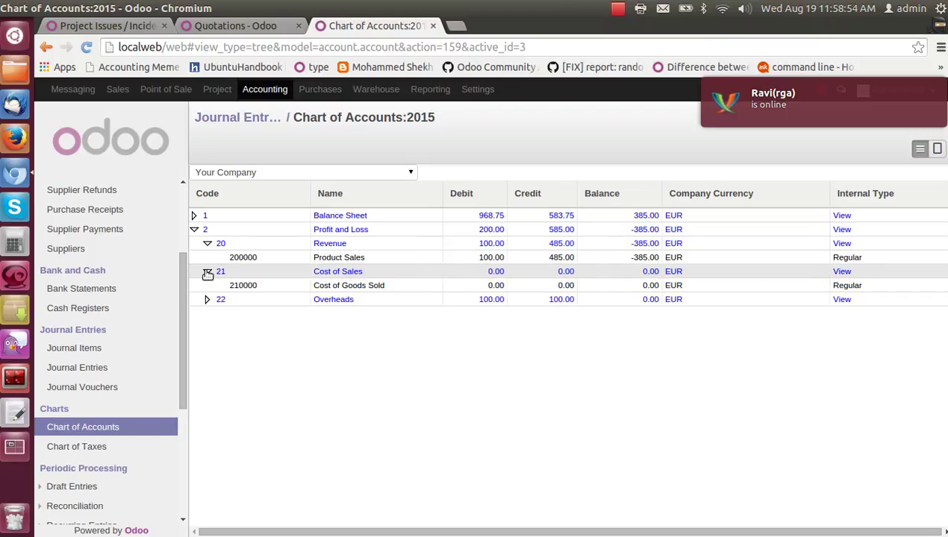
{"action": "left_click", "coordinate": [209, 273]}
{"action": "left_click", "coordinate": [209, 286]}
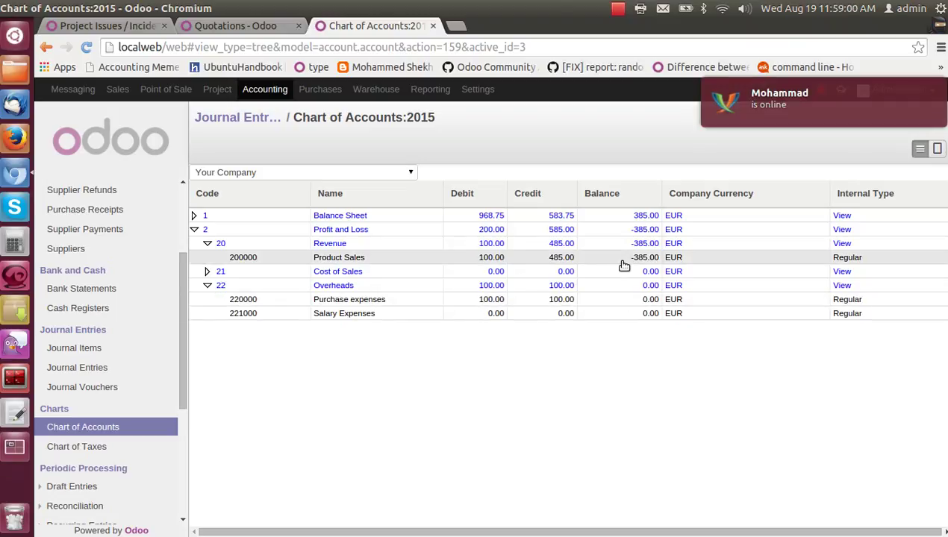
- Expand the Balance Sheet through Net Current Assets and Current Assets to Bank Current Account and examine the stock, debtors and cash balances
{"action": "left_click", "coordinate": [195, 216]}
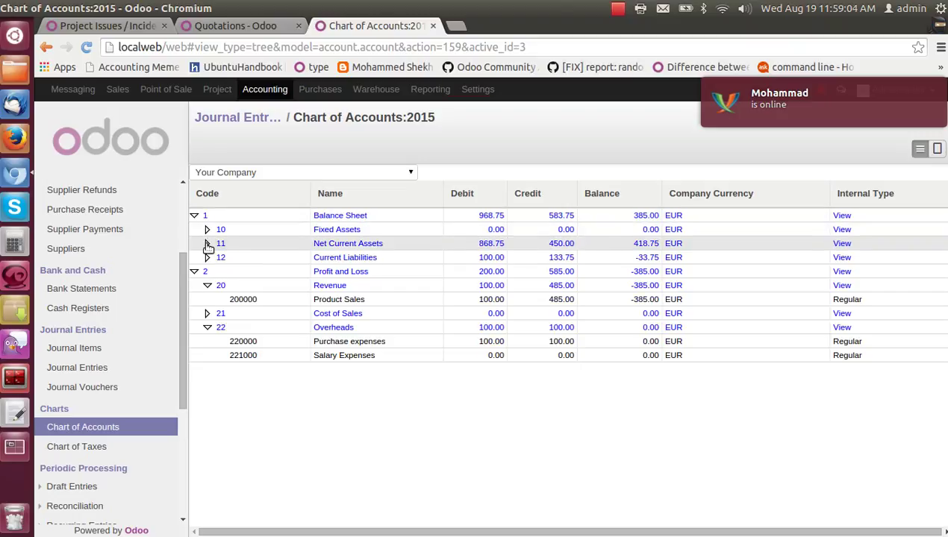
{"action": "left_click", "coordinate": [208, 244]}
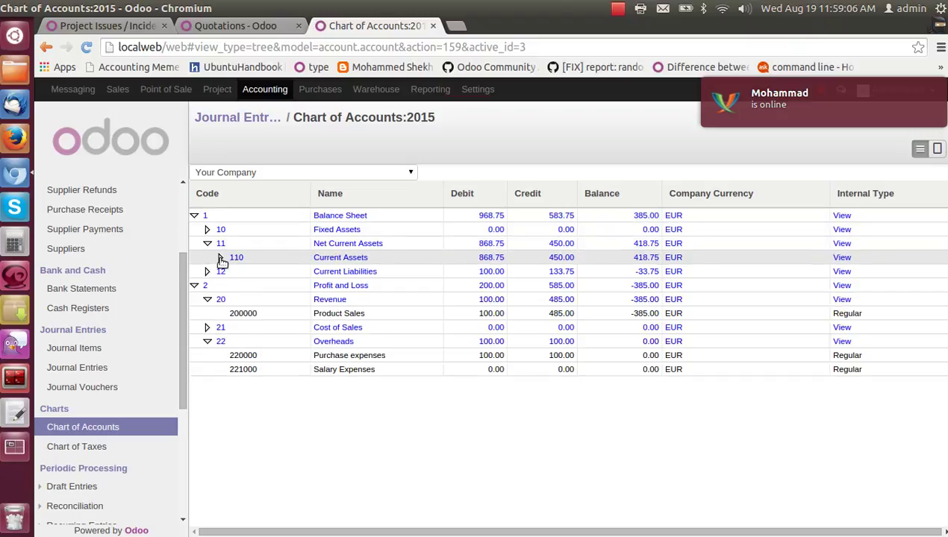
{"action": "left_click", "coordinate": [221, 258]}
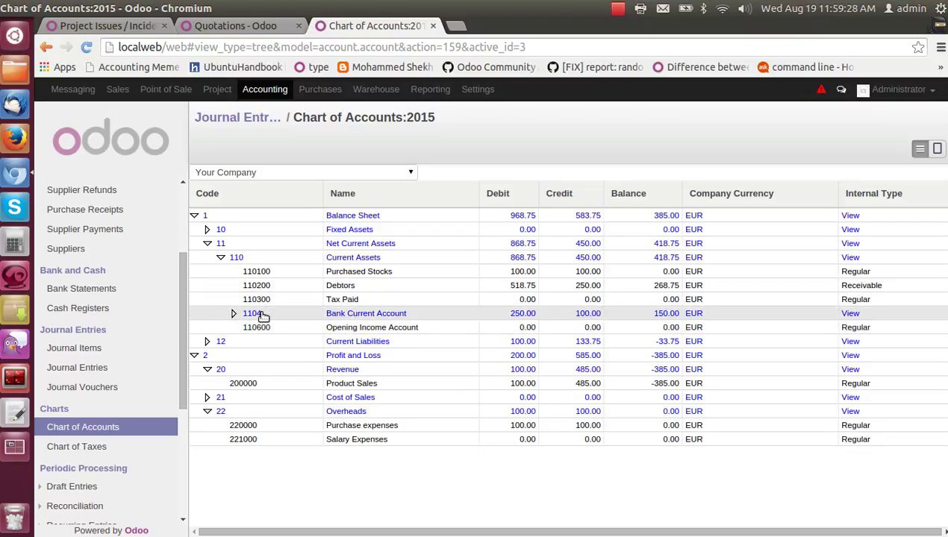
{"action": "left_click", "coordinate": [234, 315]}
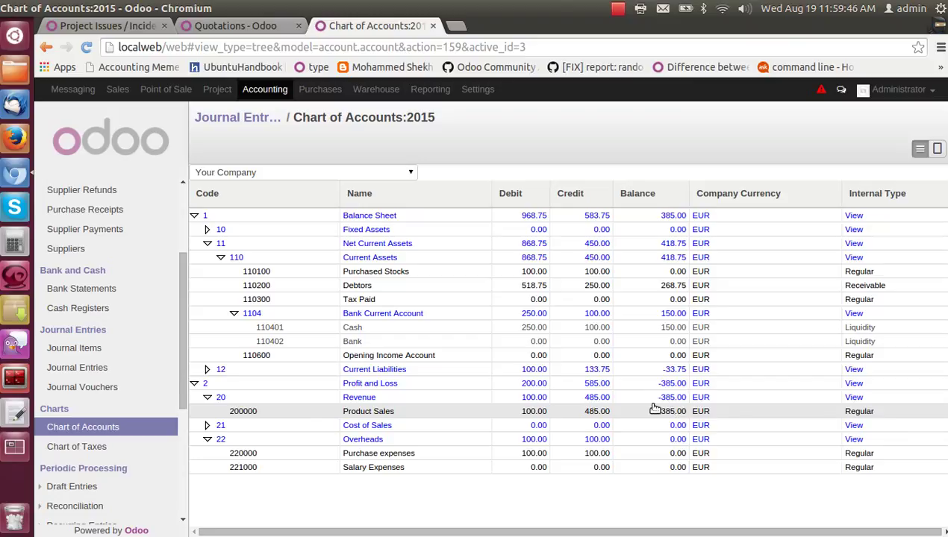
{"action": "left_click", "coordinate": [618, 9]}
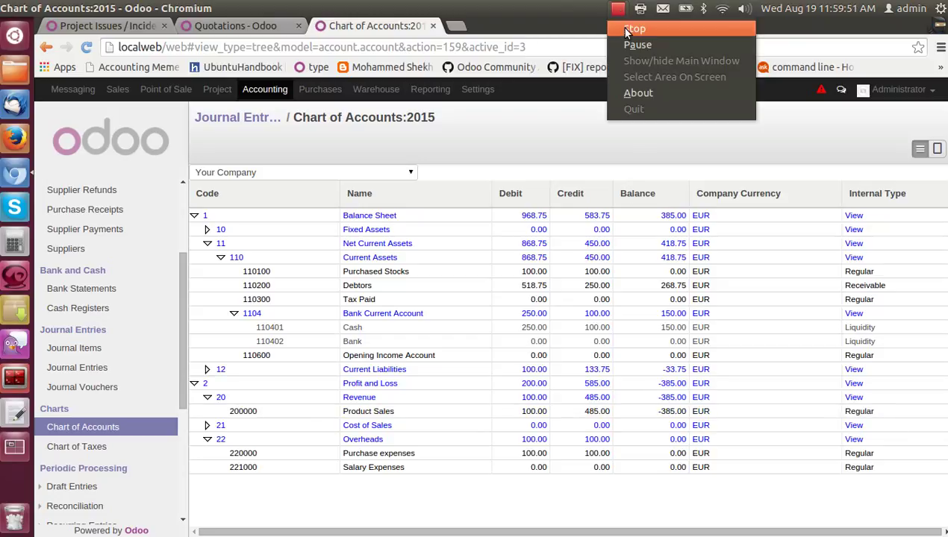